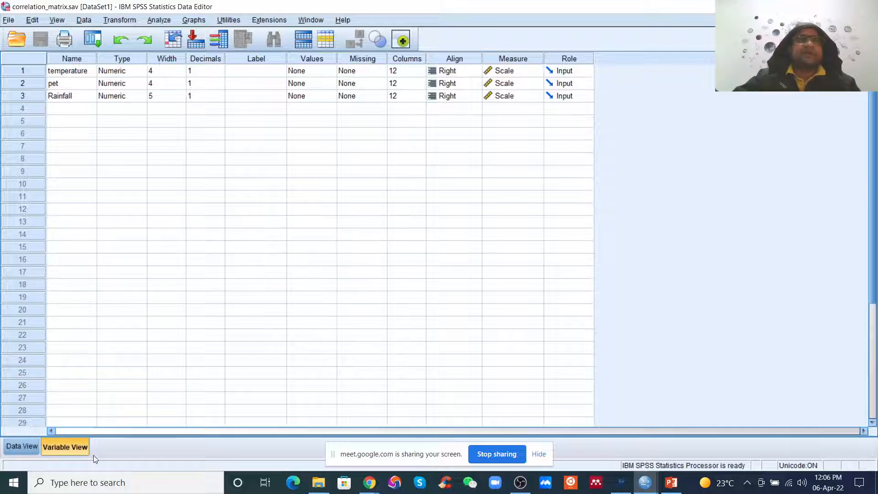
Step: Run a bivariate Pearson correlation on temperature, pet and Rainfall with two-tailed significance and significant correlations flagged
{"action": "left_click", "coordinate": [25, 446]}
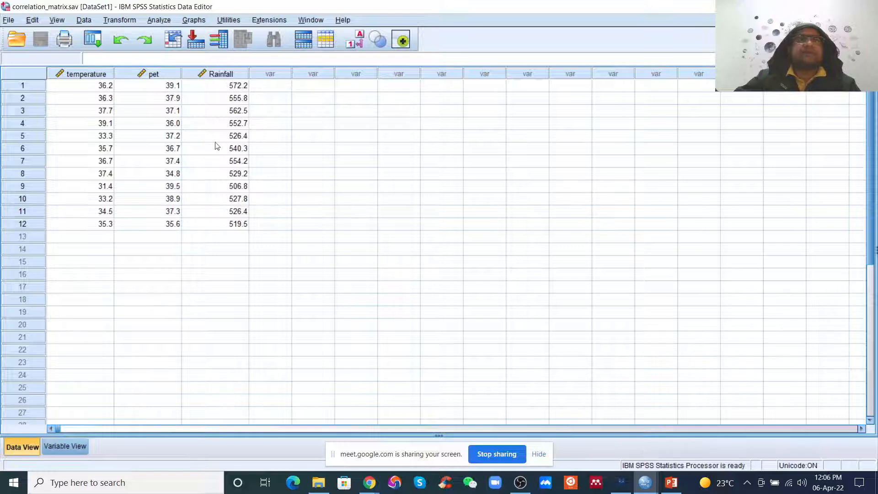
{"action": "left_click", "coordinate": [55, 449]}
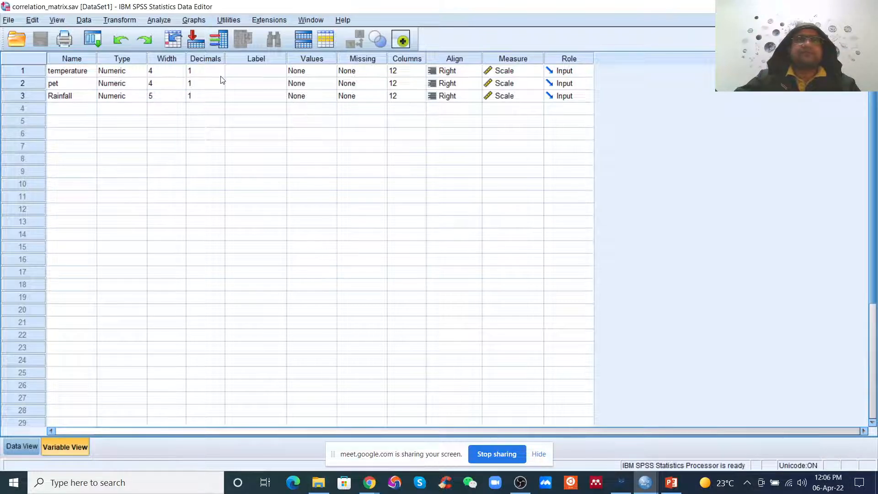
{"action": "left_click", "coordinate": [160, 20]}
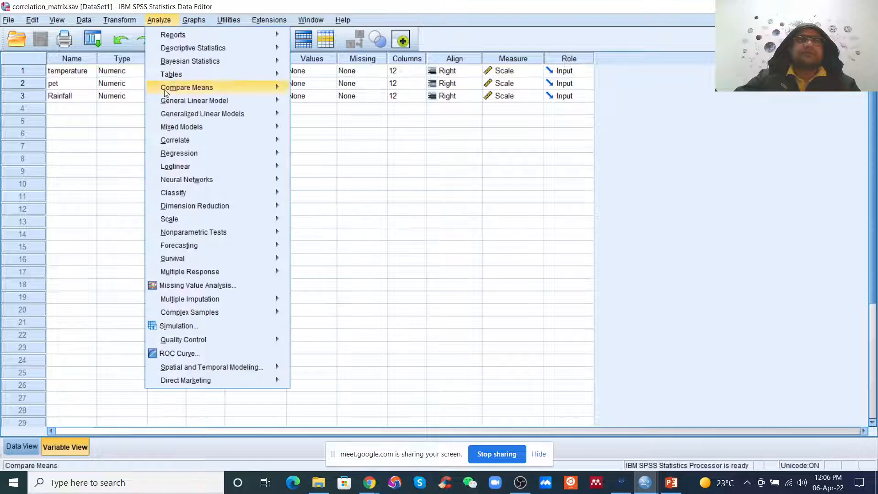
{"action": "mouse_move", "coordinate": [250, 152]}
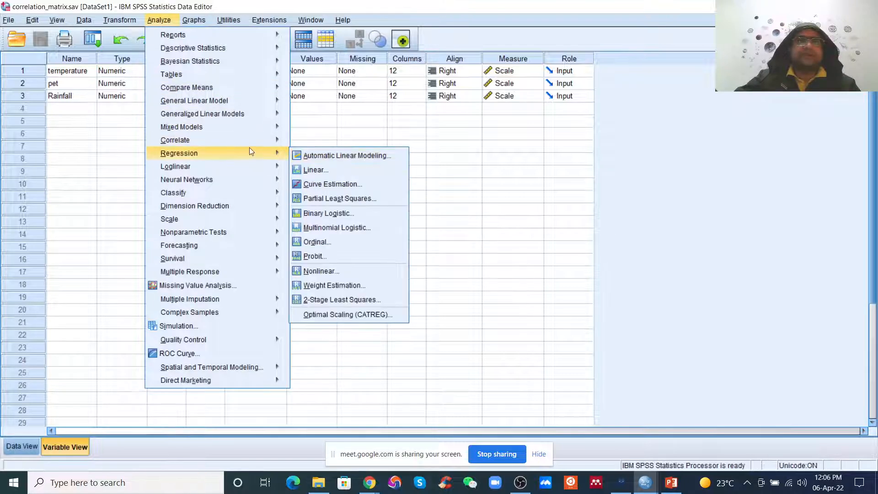
{"action": "left_click", "coordinate": [316, 142]}
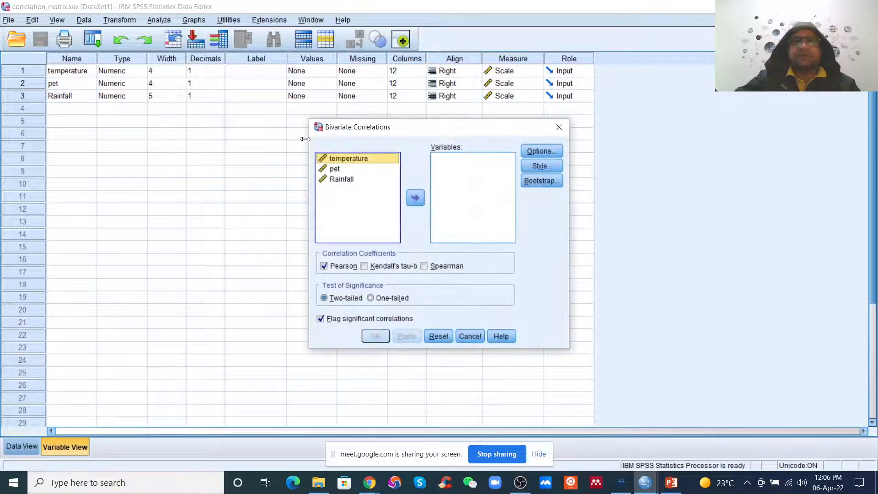
{"action": "left_click", "coordinate": [337, 170], "text": "ctrl"}
{"action": "left_click", "coordinate": [342, 180], "text": "ctrl"}
{"action": "left_click", "coordinate": [418, 201]}
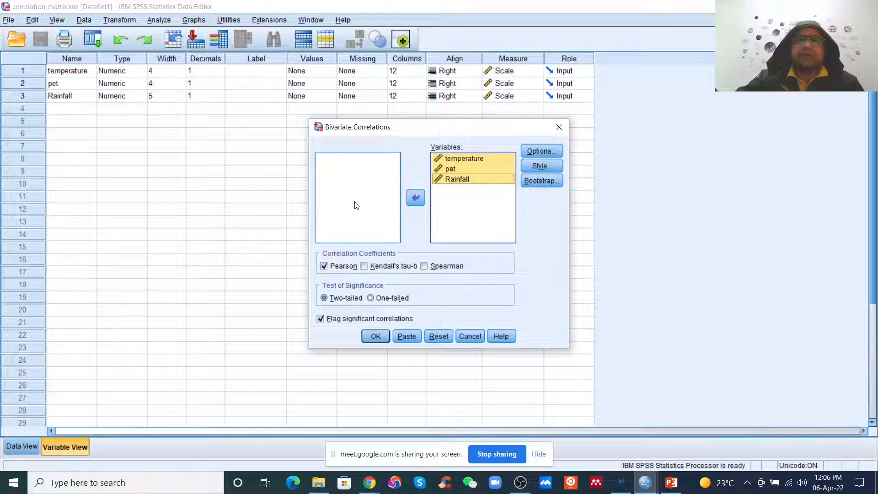
{"action": "left_click", "coordinate": [376, 337]}
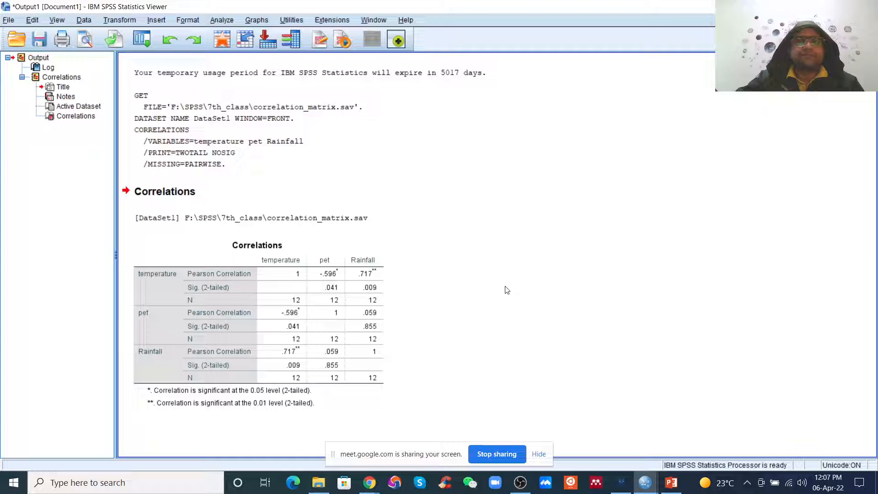
{"action": "left_click", "coordinate": [176, 406]}
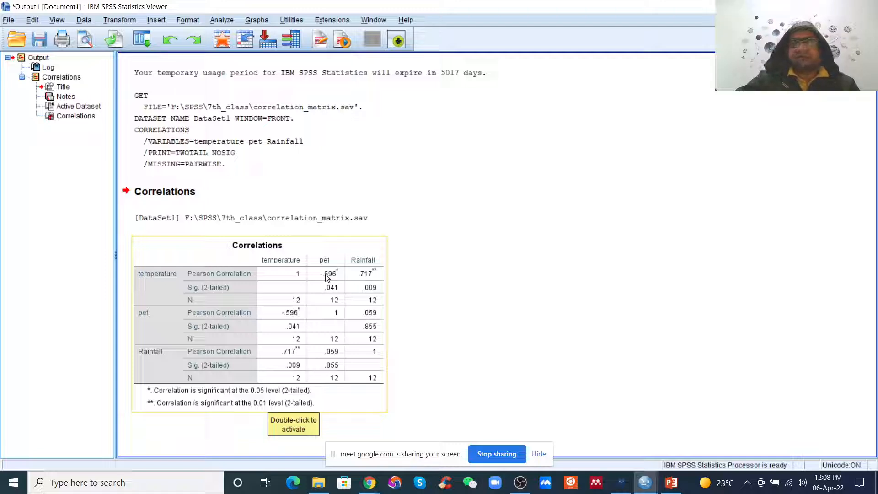
Step: Switch to the Google Meet call, admit the waiting participant, and return to the SPSS correlation output
{"action": "mouse_move", "coordinate": [373, 482]}
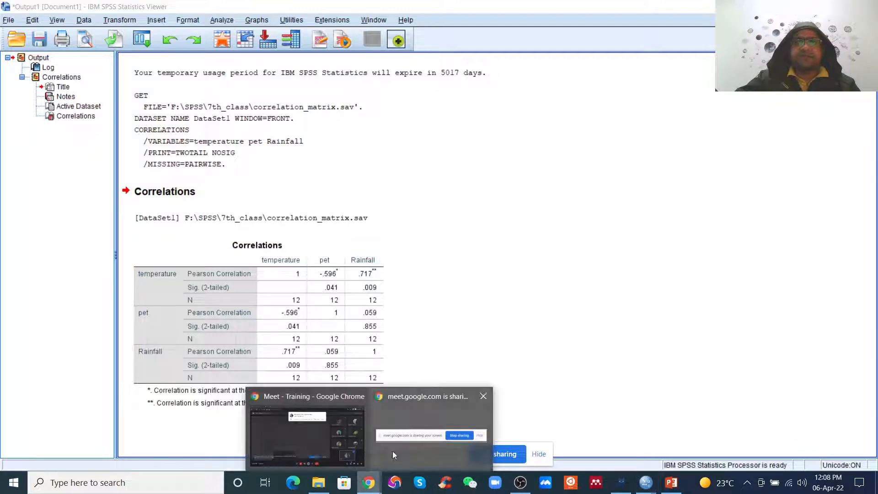
{"action": "left_click", "coordinate": [315, 438]}
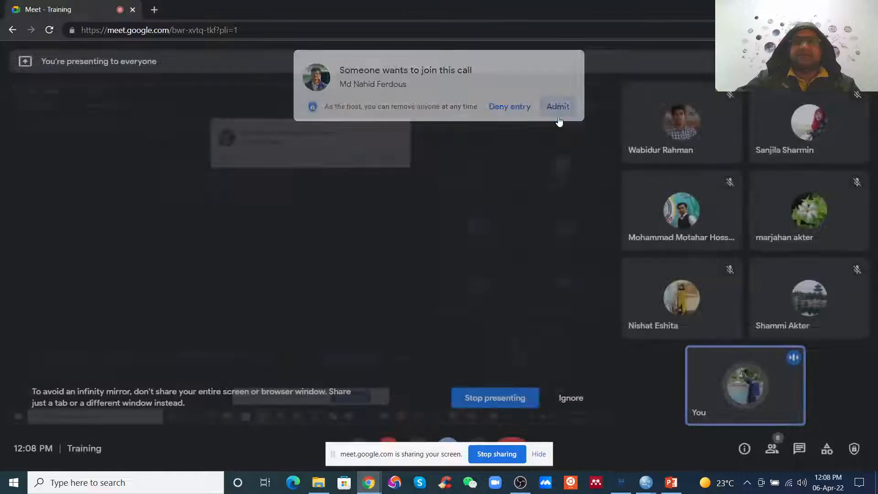
{"action": "left_click", "coordinate": [558, 108]}
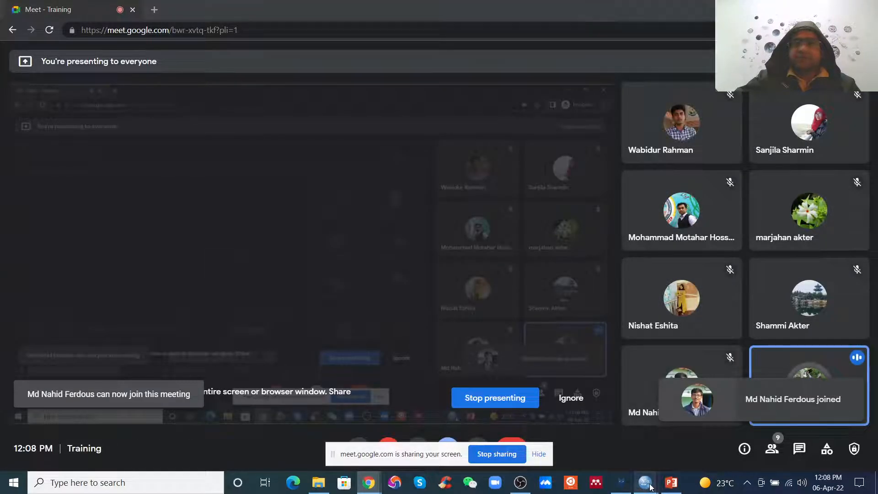
{"action": "mouse_move", "coordinate": [651, 487]}
{"action": "left_click", "coordinate": [588, 437]}
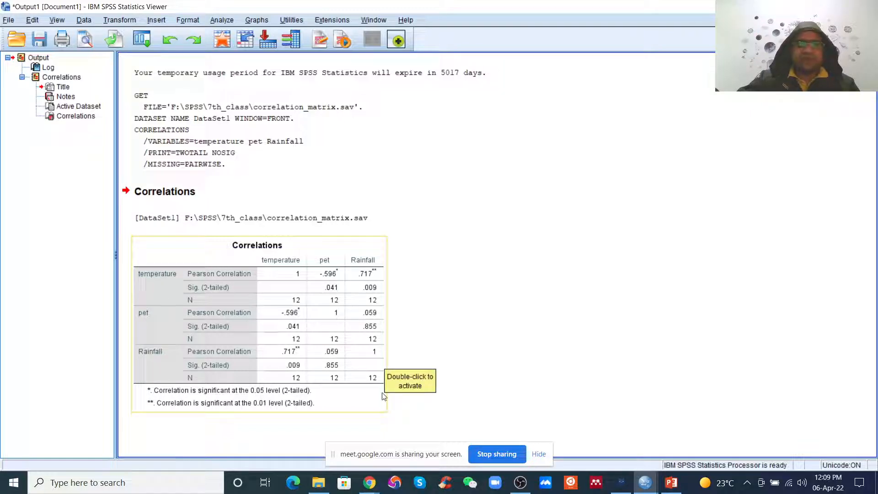
Step: Admit the next person asking to join the Google Meet call and go back to the SPSS output window
{"action": "mouse_move", "coordinate": [369, 482]}
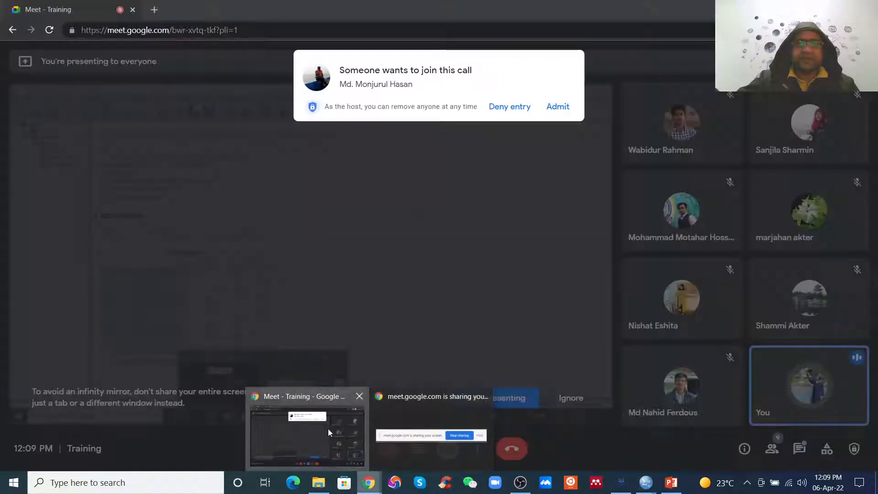
{"action": "left_click", "coordinate": [328, 430]}
{"action": "left_click", "coordinate": [560, 108]}
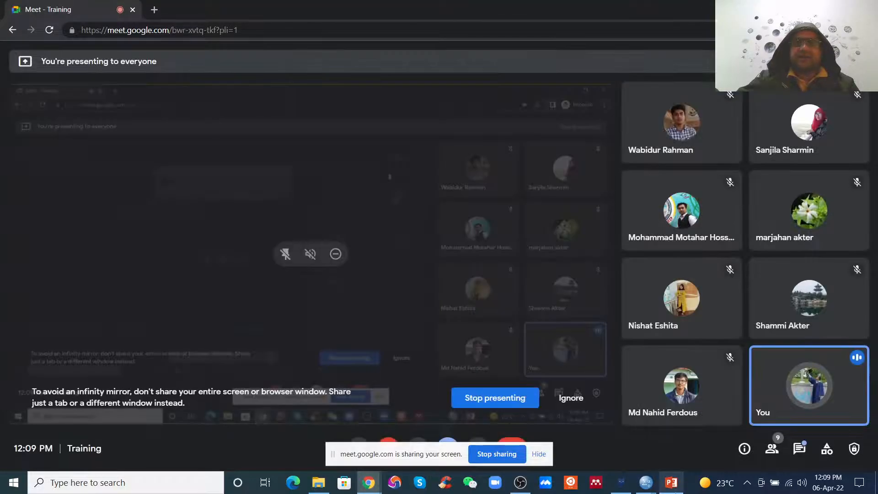
{"action": "mouse_move", "coordinate": [646, 483]}
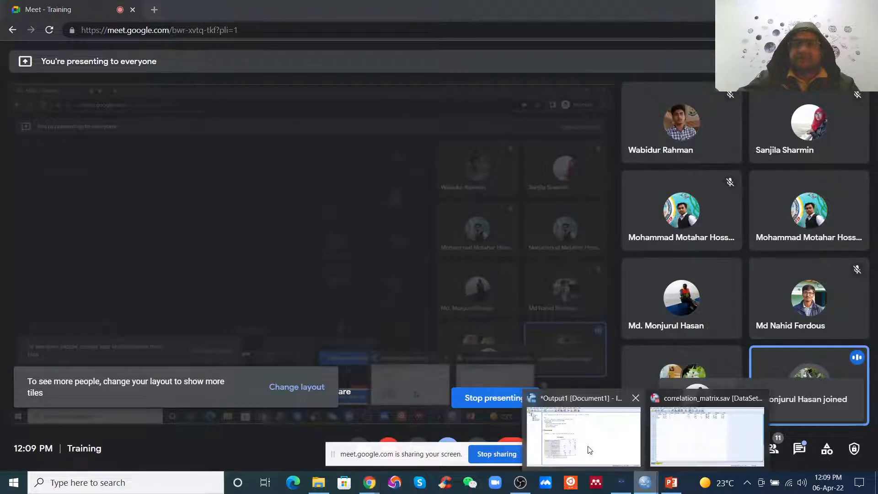
{"action": "left_click", "coordinate": [590, 451]}
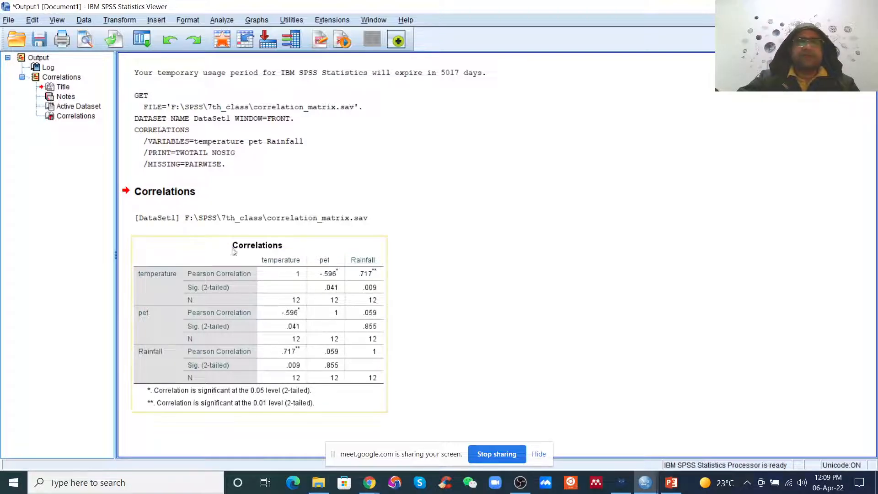
Step: Start exporting all output as an Excel 2007 and Higher workbook and choose the folder F:\SPSS\7th_class as its location
{"action": "left_click", "coordinate": [10, 21]}
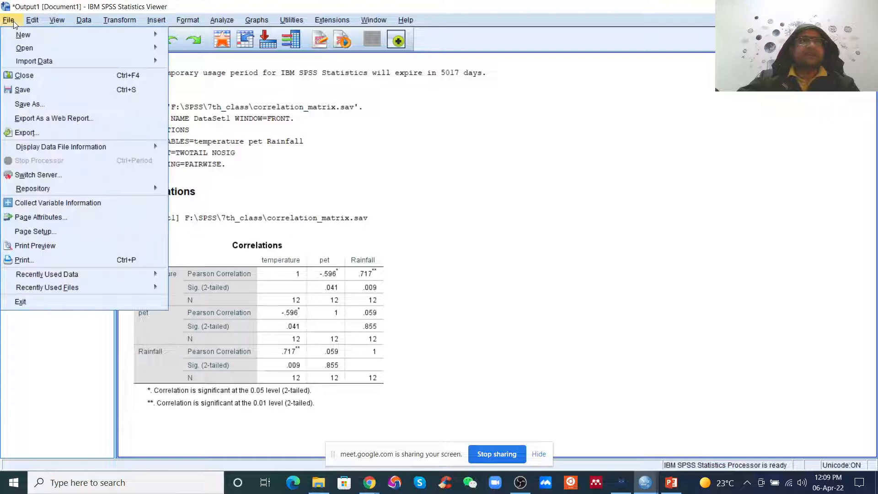
{"action": "left_click", "coordinate": [34, 131]}
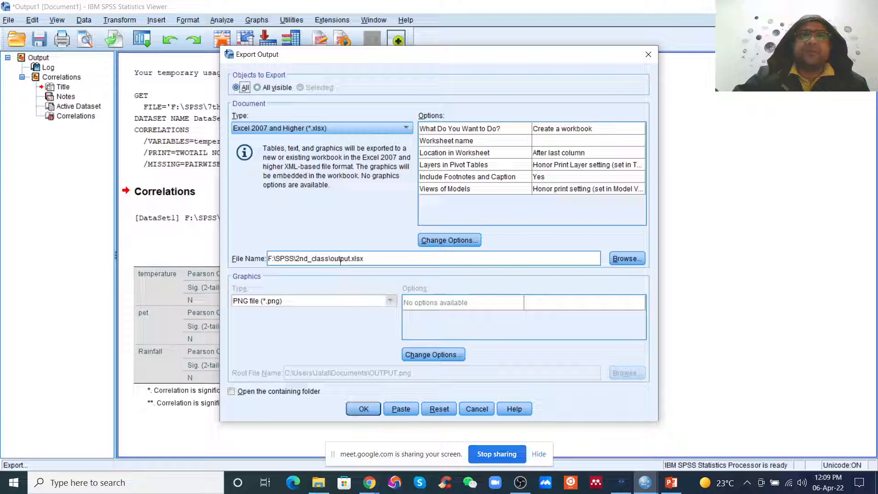
{"action": "left_click", "coordinate": [629, 260]}
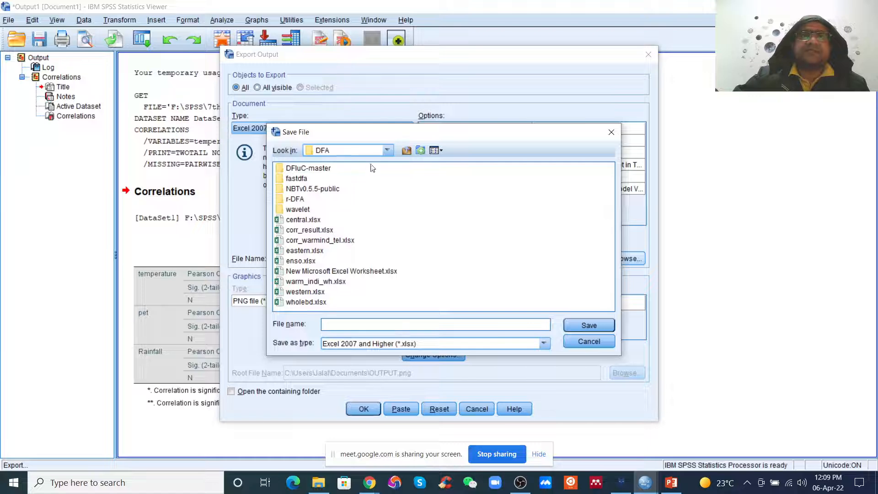
{"action": "left_click", "coordinate": [387, 151]}
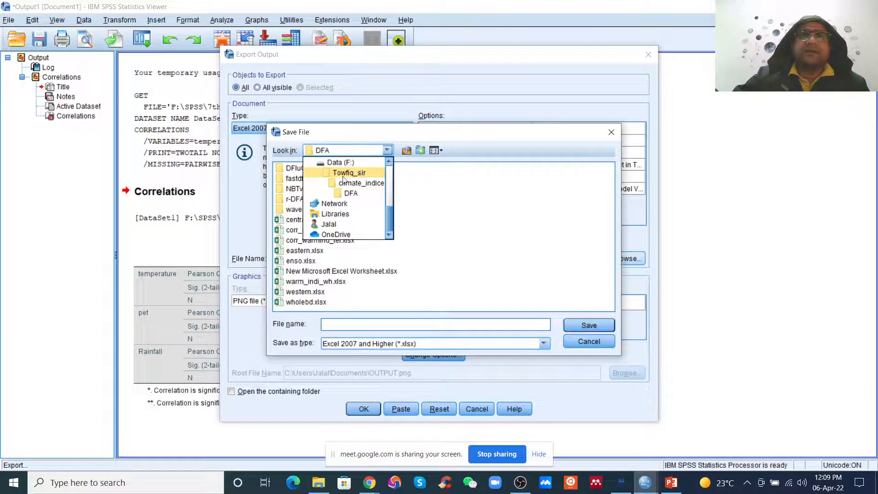
{"action": "left_click", "coordinate": [341, 163]}
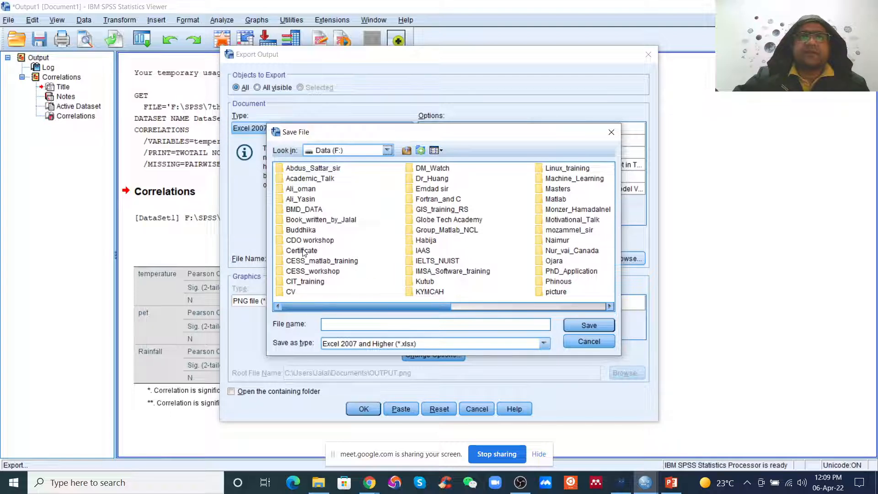
{"action": "scroll", "coordinate": [303, 252], "scroll_direction": "down", "scroll_amount": 3}
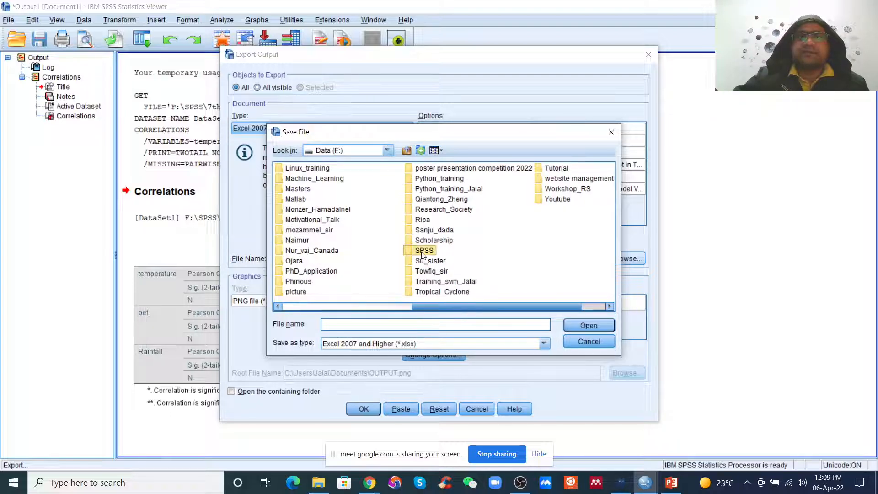
{"action": "double_click", "coordinate": [424, 251]}
{"action": "double_click", "coordinate": [297, 230]}
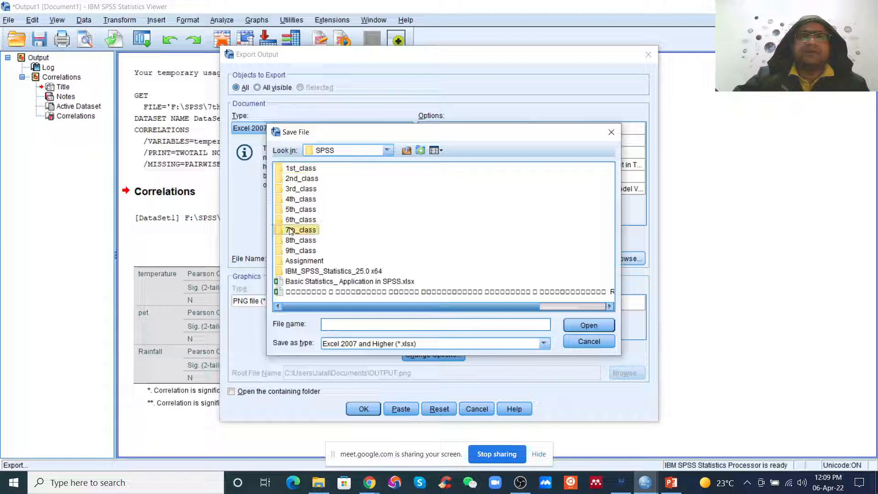
Step: Name the export file matrix_corr and export the output to it
{"action": "left_click", "coordinate": [363, 327]}
{"action": "type", "text": "co"}
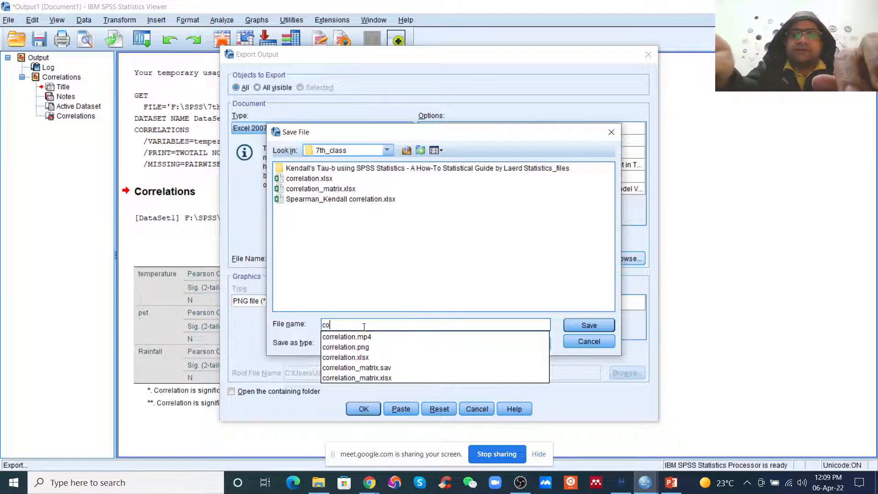
{"action": "key", "text": "BackSpace"}
{"action": "key", "text": "BackSpace"}
{"action": "type", "text": "ma"}
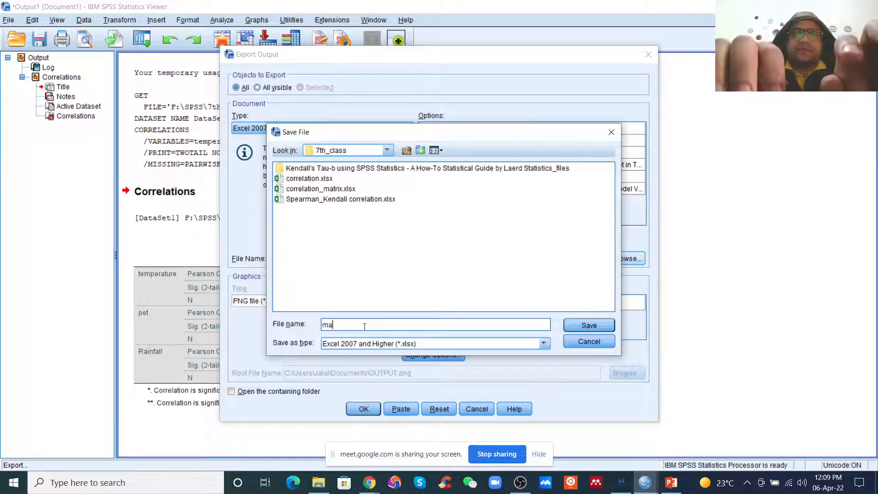
{"action": "type", "text": "trix"}
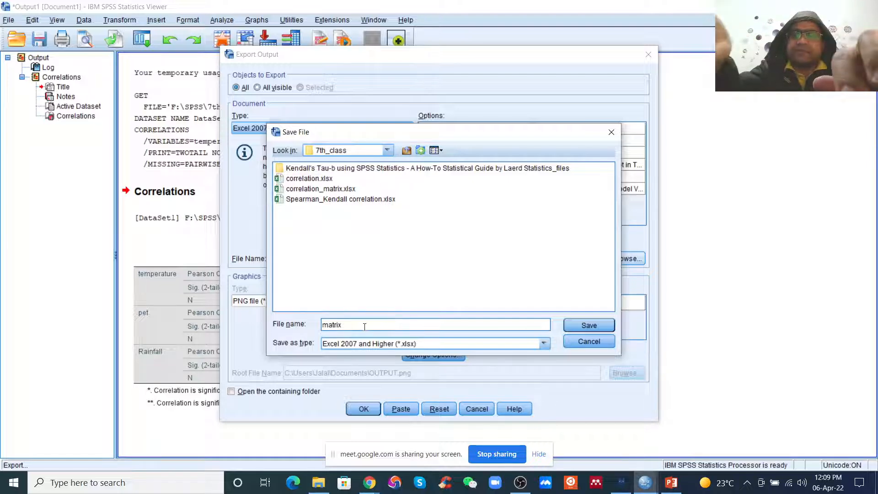
{"action": "type", "text": "_corr"}
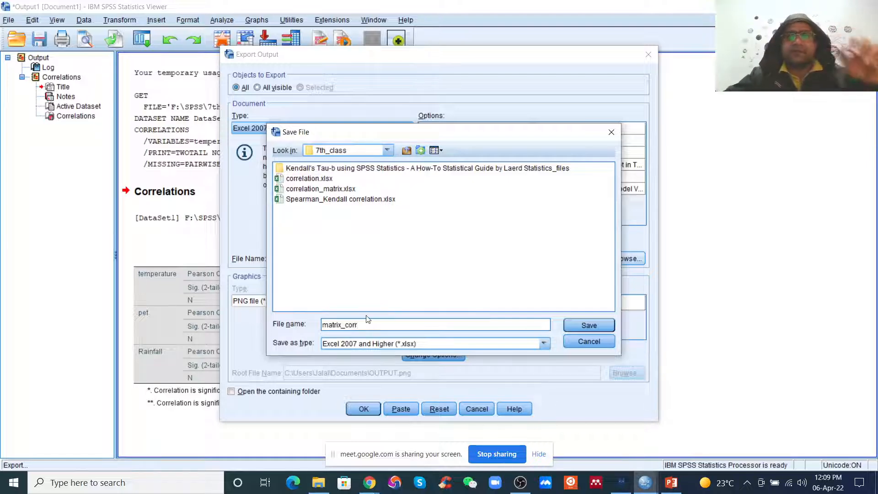
{"action": "left_click", "coordinate": [590, 326]}
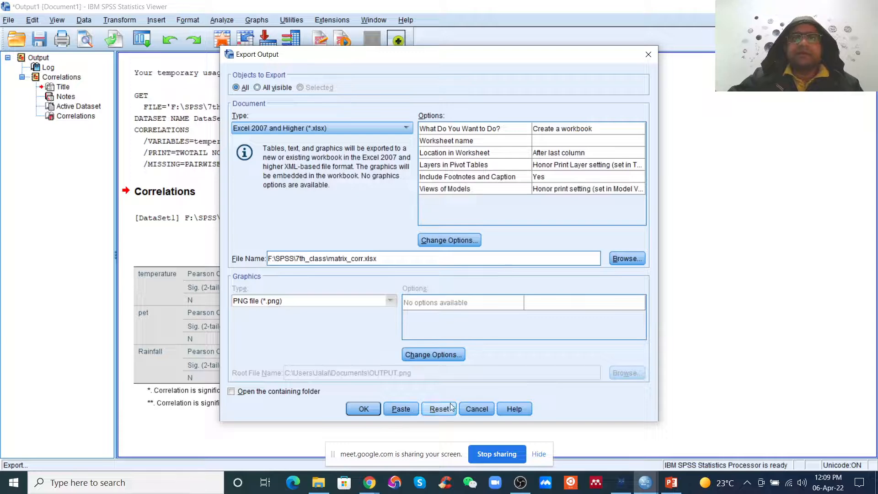
{"action": "left_click", "coordinate": [377, 410]}
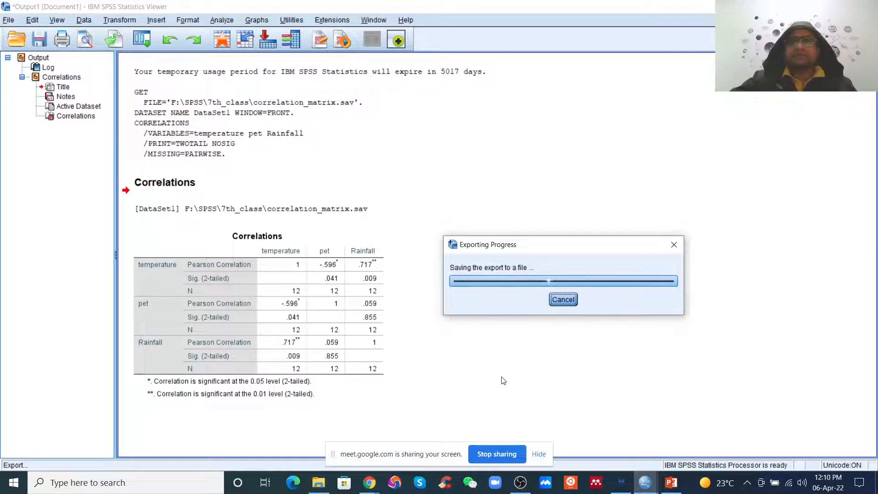
Step: Switch to File Explorer, refresh the 7th_class folder and open the exported matrix_corr workbook in Excel
{"action": "left_click", "coordinate": [319, 483]}
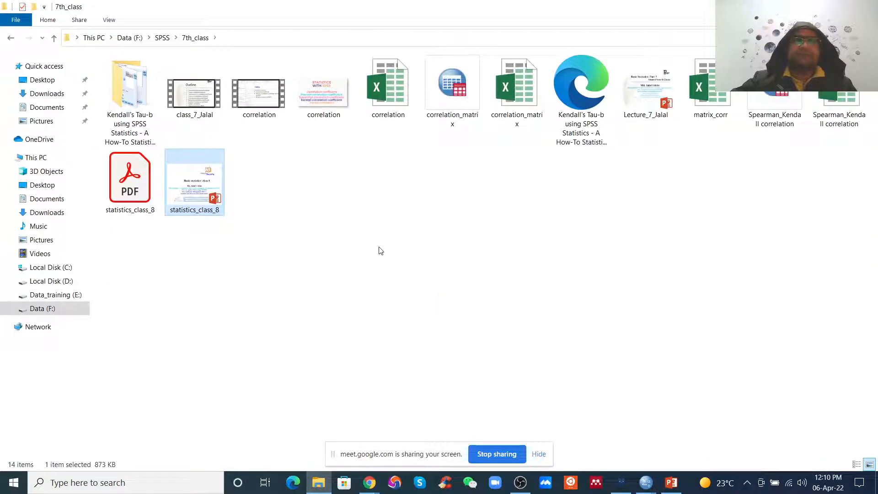
{"action": "right_click", "coordinate": [366, 194]}
{"action": "left_click", "coordinate": [403, 242]}
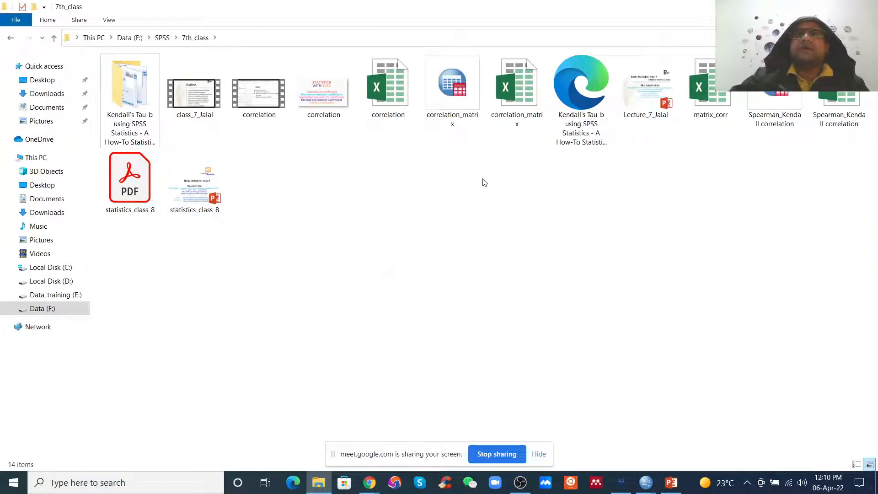
{"action": "left_click", "coordinate": [709, 110]}
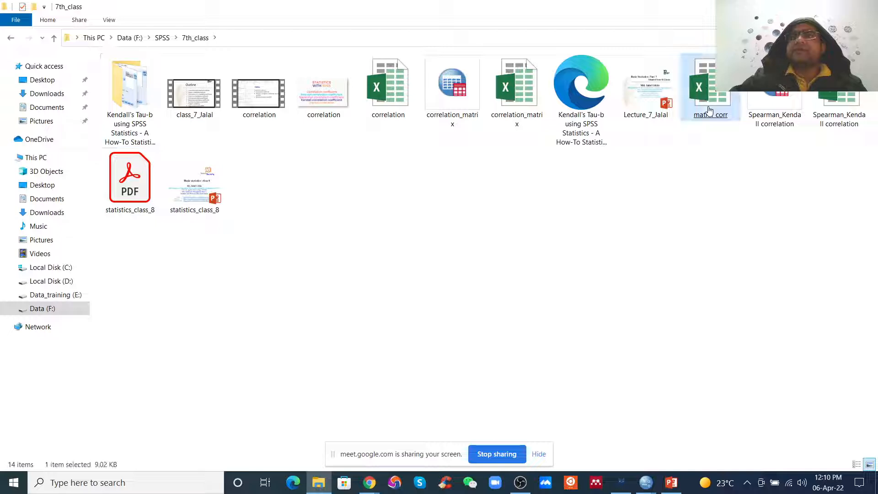
{"action": "double_click", "coordinate": [709, 110]}
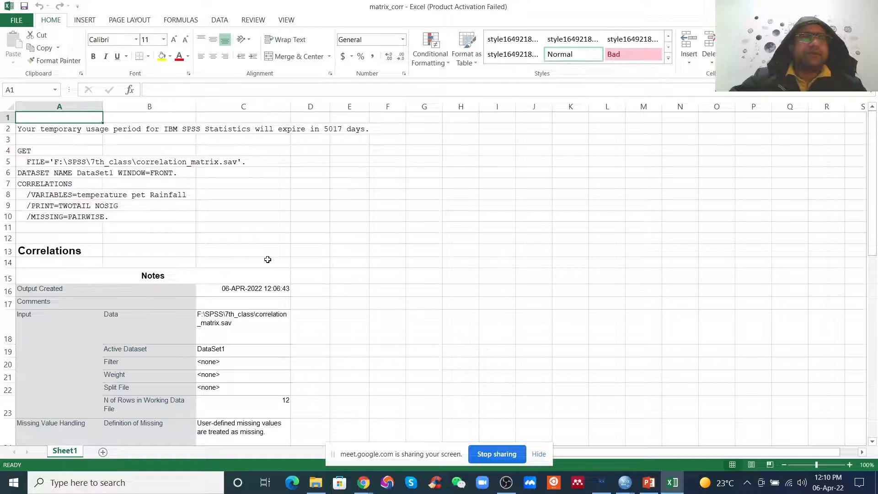
Step: Dismiss the Office activation notice and examine the Correlations table in the exported worksheet
{"action": "scroll", "coordinate": [267, 259], "scroll_direction": "down", "scroll_amount": 2}
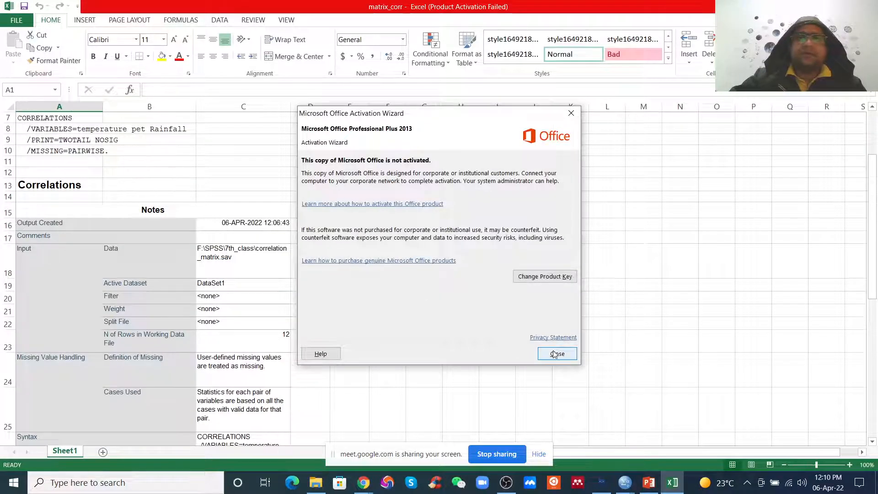
{"action": "left_click", "coordinate": [557, 354]}
{"action": "scroll", "coordinate": [177, 299], "scroll_direction": "down", "scroll_amount": 12}
{"action": "scroll", "coordinate": [177, 299], "scroll_direction": "up", "scroll_amount": 4}
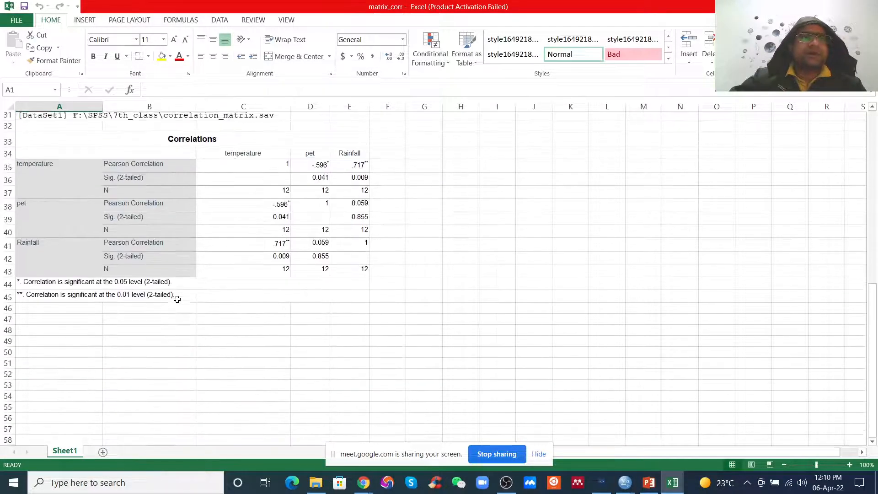
Step: Copy the Correlations table A34:E43 into a new worksheet, pasting only its values starting at cell C3
{"action": "left_click", "coordinate": [215, 163]}
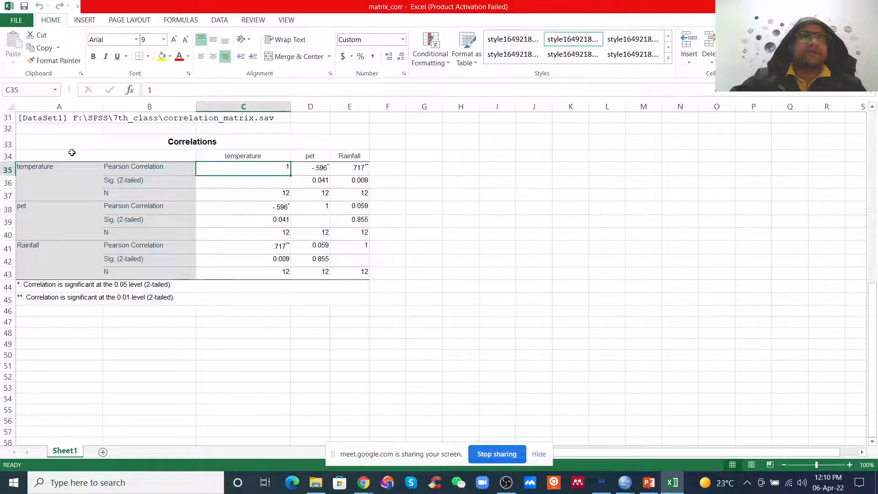
{"action": "left_click", "coordinate": [54, 144]}
{"action": "left_click_drag", "start_coordinate": [47, 156], "coordinate": [353, 271]}
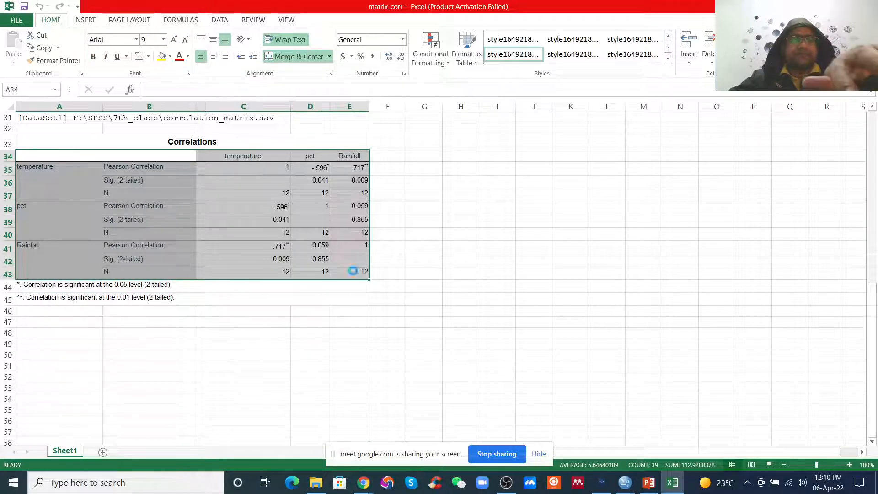
{"action": "key", "text": "ctrl+c"}
{"action": "left_click", "coordinate": [103, 452]}
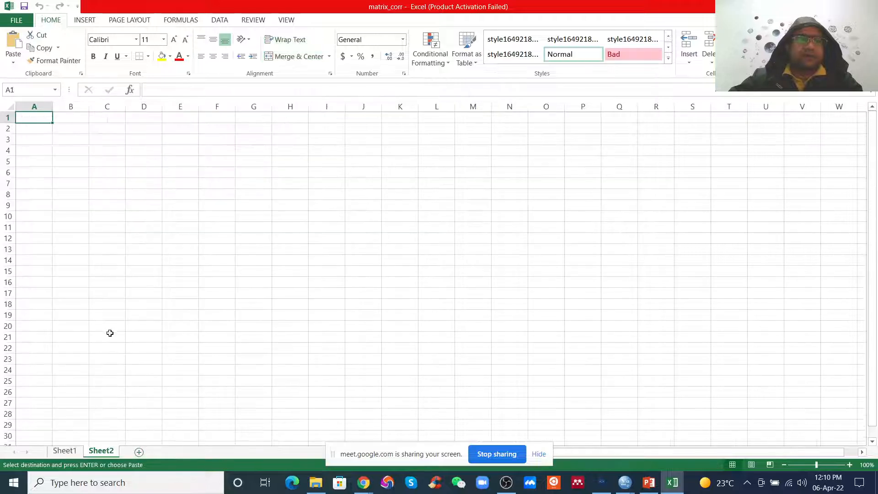
{"action": "left_click", "coordinate": [121, 143]}
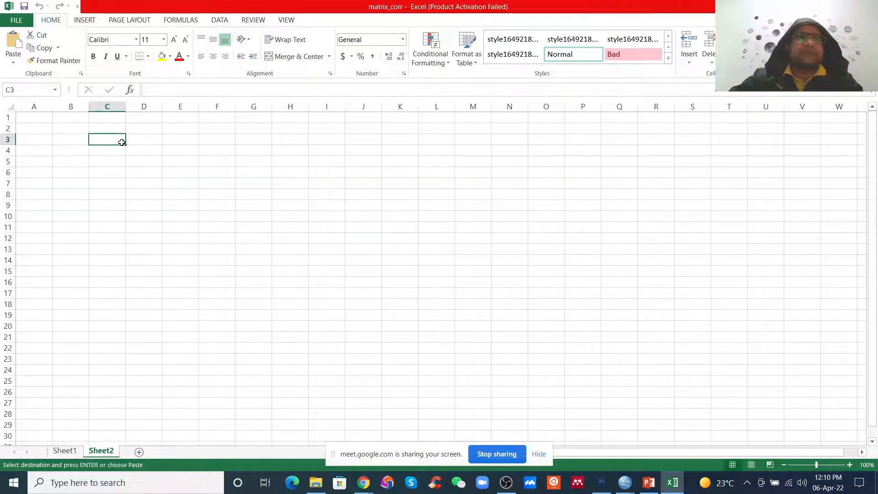
{"action": "right_click", "coordinate": [122, 142]}
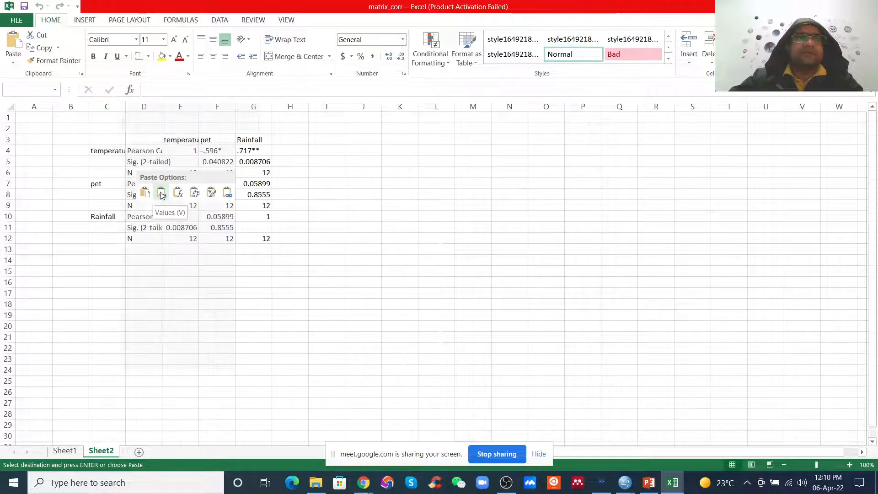
{"action": "left_click", "coordinate": [161, 195]}
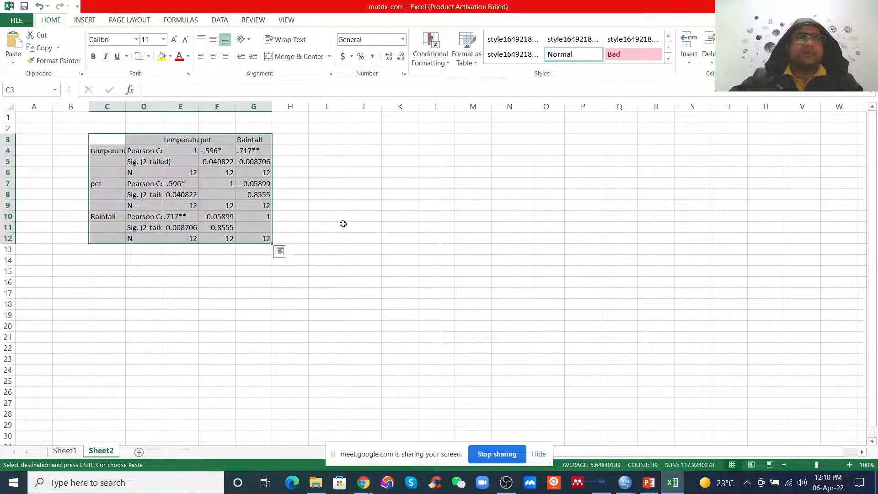
{"action": "left_click", "coordinate": [370, 239]}
Step: Center the contents of all cells in Sheet2 horizontally
{"action": "left_click", "coordinate": [850, 465]}
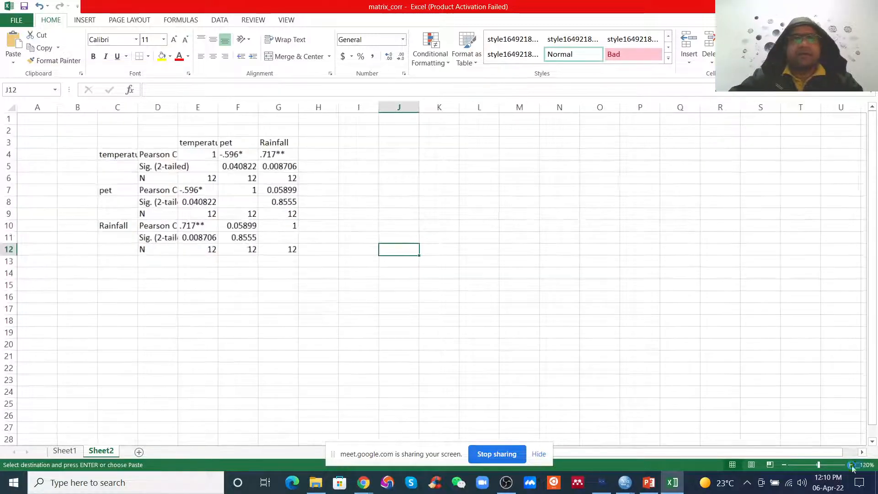
{"action": "left_click", "coordinate": [850, 465]}
{"action": "left_click", "coordinate": [850, 465]}
{"action": "left_click", "coordinate": [281, 306]}
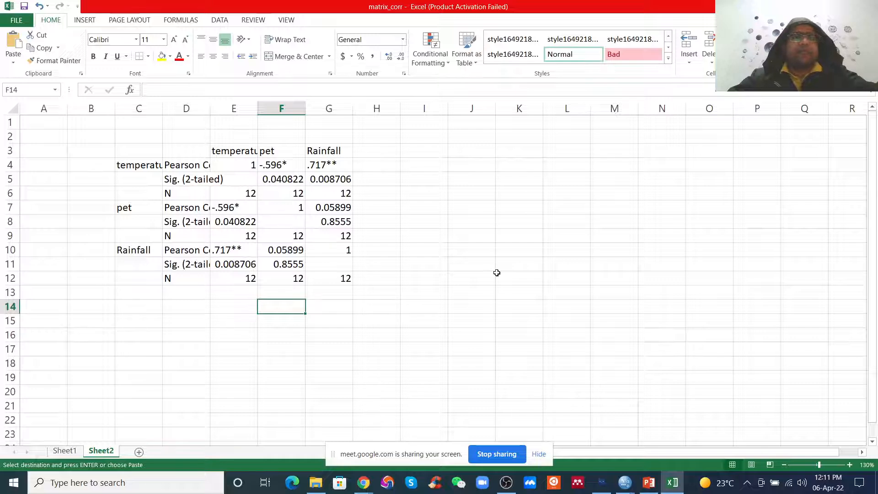
{"action": "key", "text": "ctrl+a"}
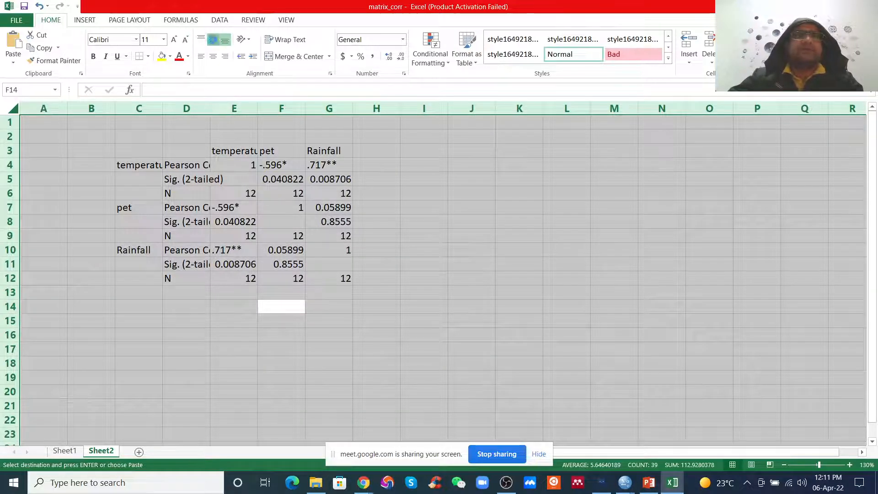
{"action": "left_click", "coordinate": [213, 57]}
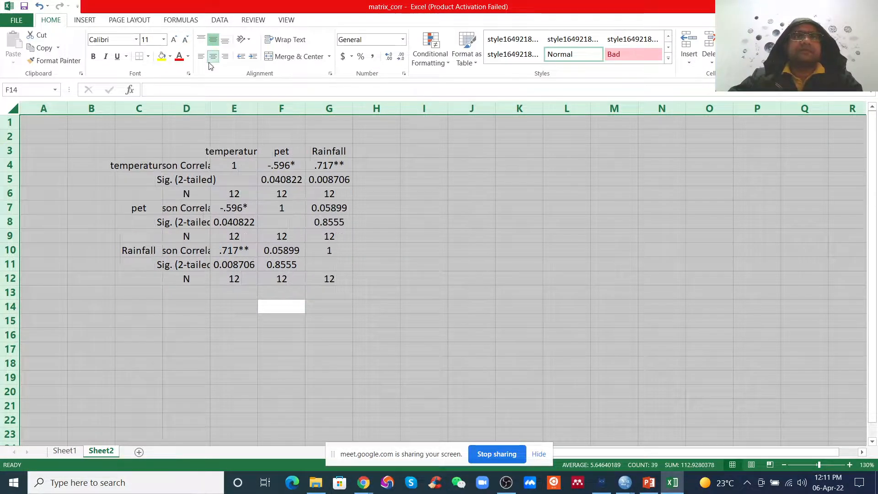
Step: Set the font of all Sheet2 cells to Times New Roman, size 10
{"action": "left_click", "coordinate": [111, 39]}
{"action": "type", "text": "Times New Ro"}
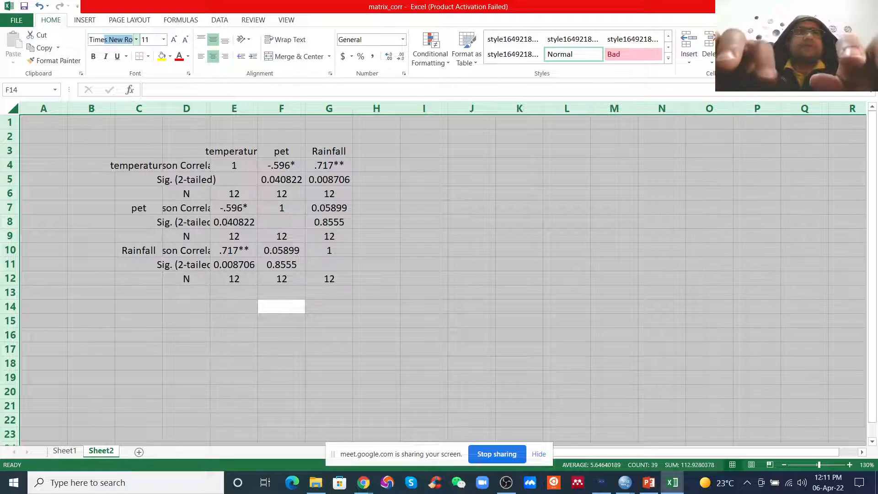
{"action": "key", "text": "Return"}
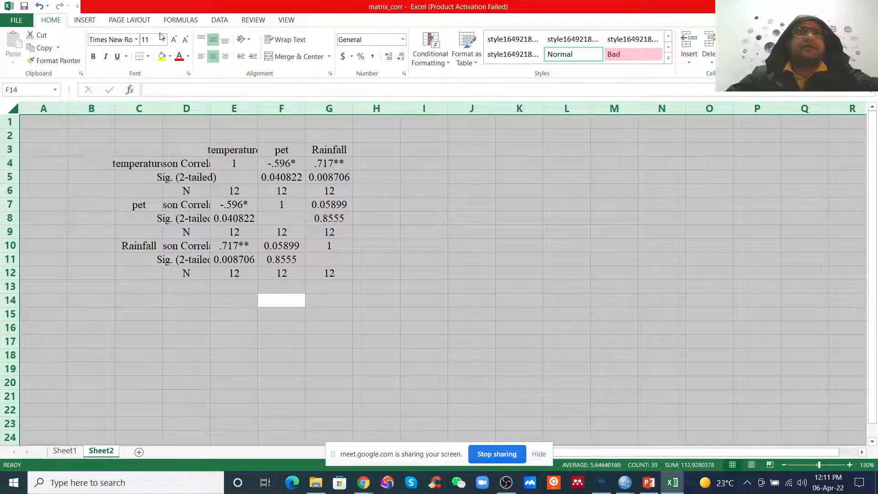
{"action": "left_click", "coordinate": [163, 39]}
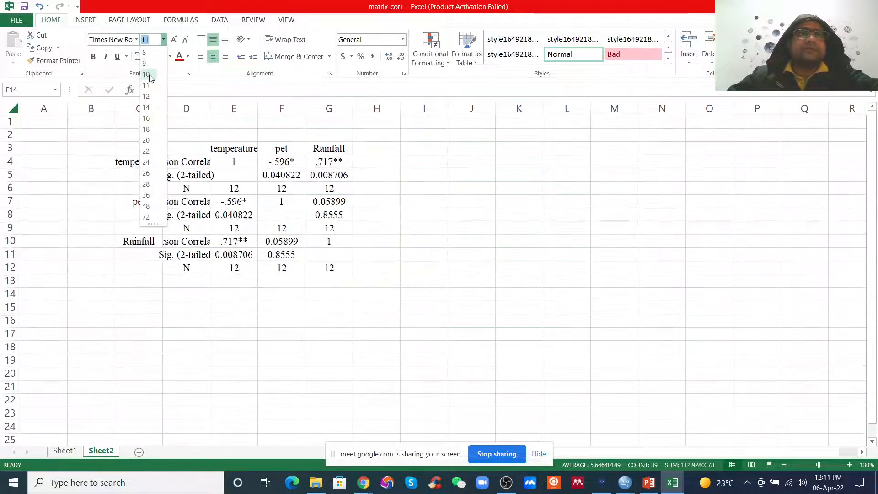
{"action": "left_click", "coordinate": [151, 78]}
{"action": "left_click", "coordinate": [431, 282]}
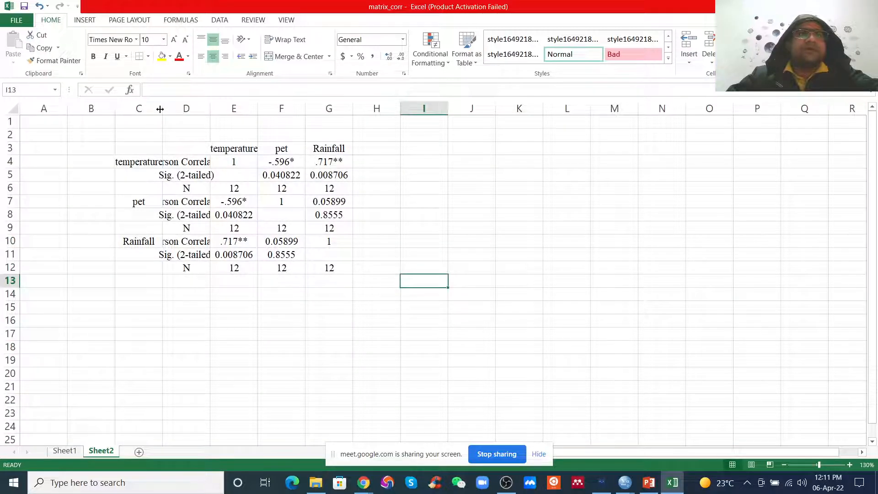
Step: Widen columns C and D to make room for the variable names and statistic labels
{"action": "left_click_drag", "start_coordinate": [161, 106], "coordinate": [263, 110]}
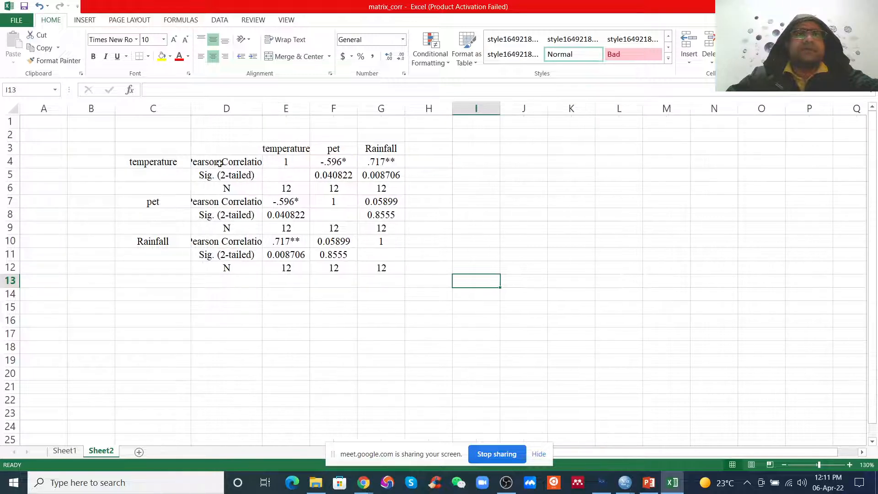
{"action": "left_click", "coordinate": [211, 162]}
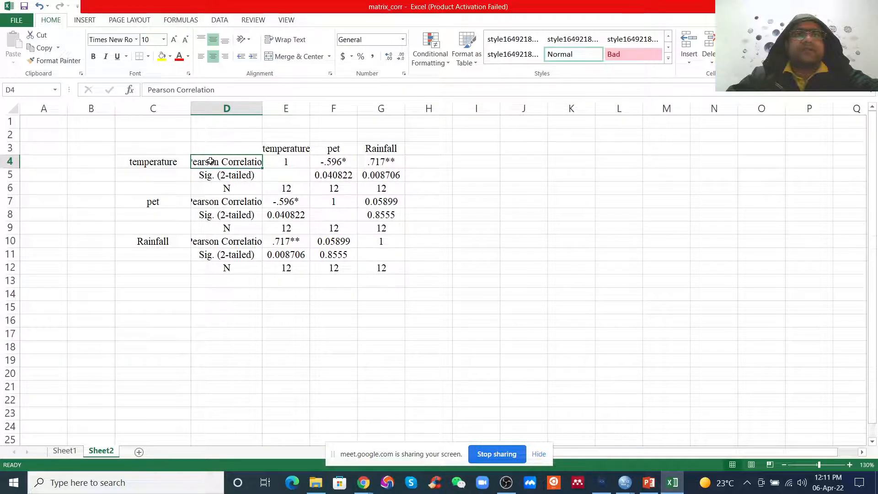
{"action": "left_click", "coordinate": [219, 105]}
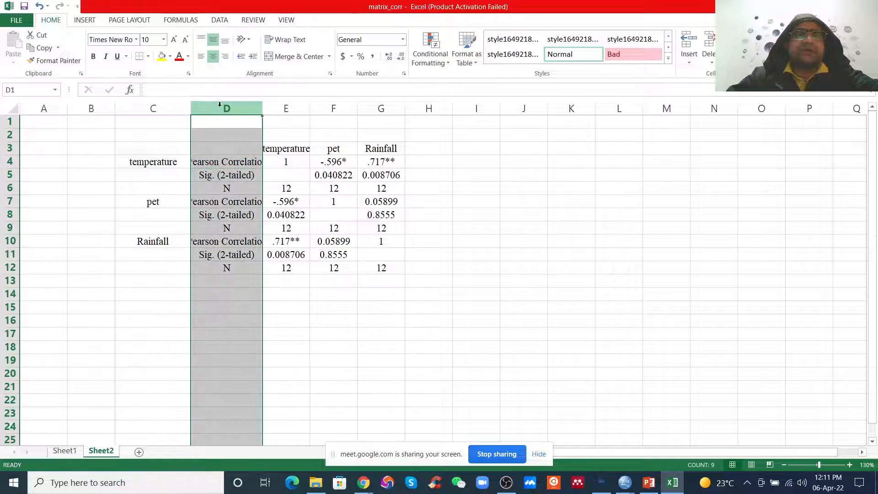
{"action": "left_click", "coordinate": [250, 163]}
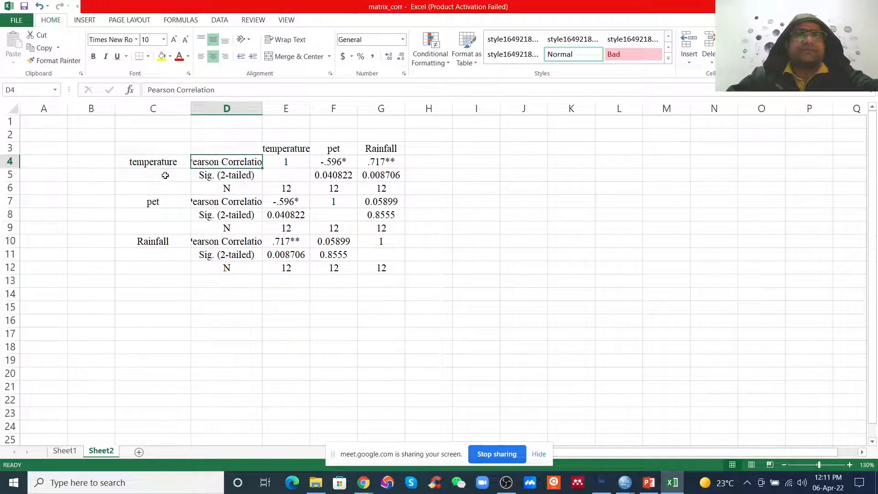
Step: Delete rows 5 and 6, which hold the Sig. (2-tailed) and N values for temperature
{"action": "left_click", "coordinate": [10, 175]}
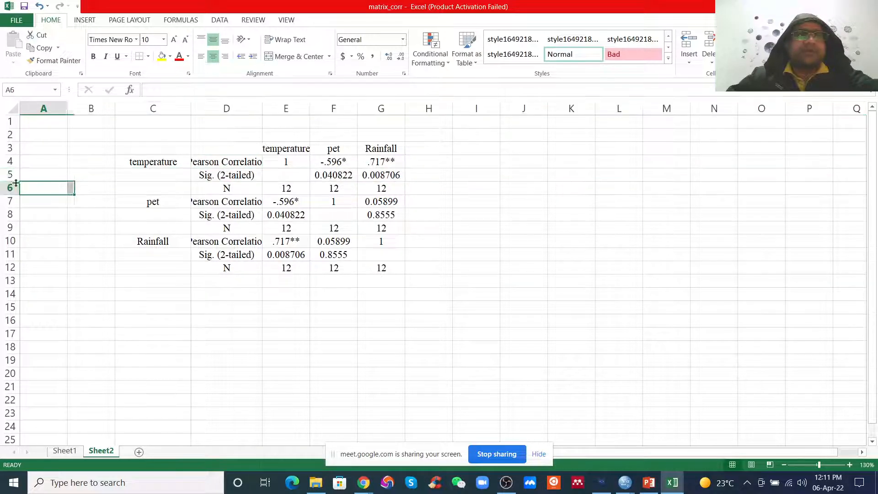
{"action": "left_click", "coordinate": [10, 175]}
{"action": "left_click_drag", "start_coordinate": [10, 174], "coordinate": [10, 188]}
{"action": "right_click", "coordinate": [171, 186]}
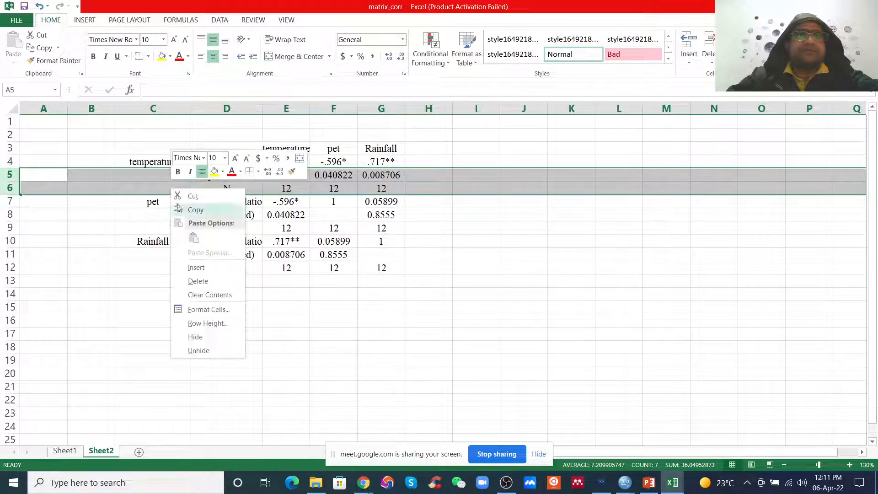
{"action": "left_click", "coordinate": [193, 281]}
{"action": "left_click", "coordinate": [176, 279]}
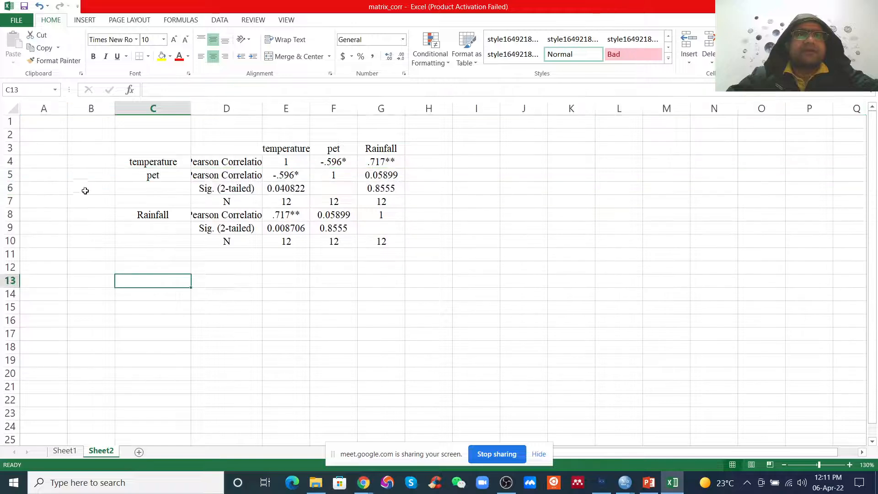
Step: Delete the Sig. (2-tailed) and N rows belonging to pet and to Rainfall
{"action": "left_click_drag", "start_coordinate": [10, 188], "coordinate": [10, 201]}
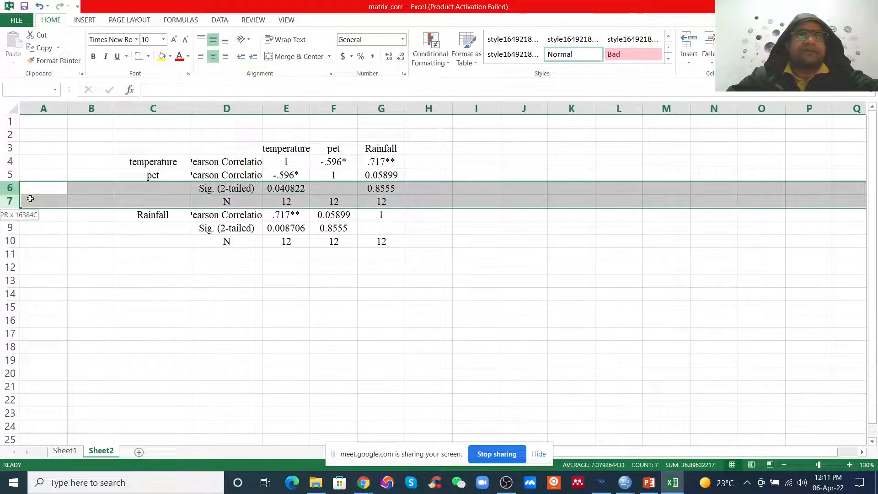
{"action": "right_click", "coordinate": [167, 202]}
{"action": "left_click", "coordinate": [194, 292]}
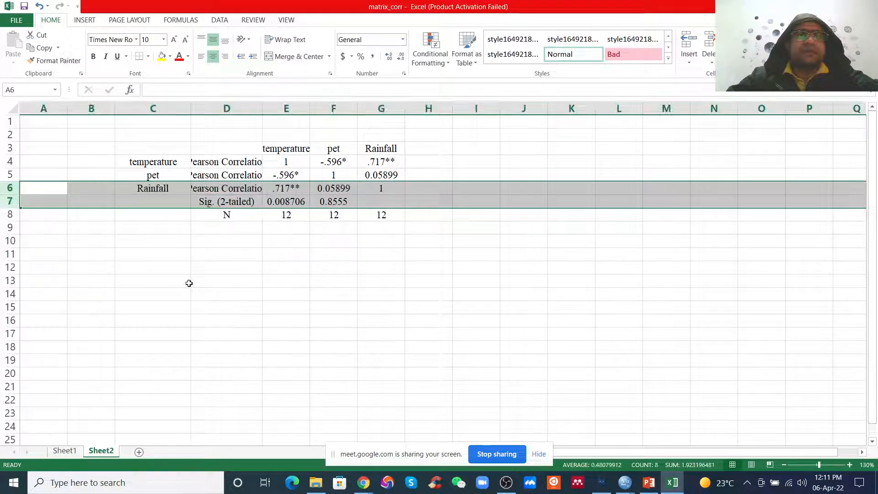
{"action": "left_click", "coordinate": [188, 283]}
{"action": "left_click_drag", "start_coordinate": [10, 201], "coordinate": [10, 214]}
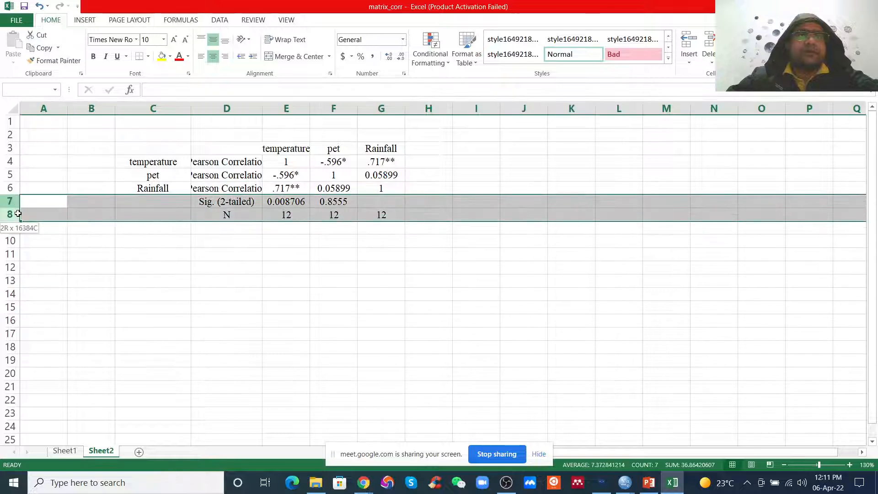
{"action": "right_click", "coordinate": [110, 212]}
{"action": "left_click", "coordinate": [137, 303]}
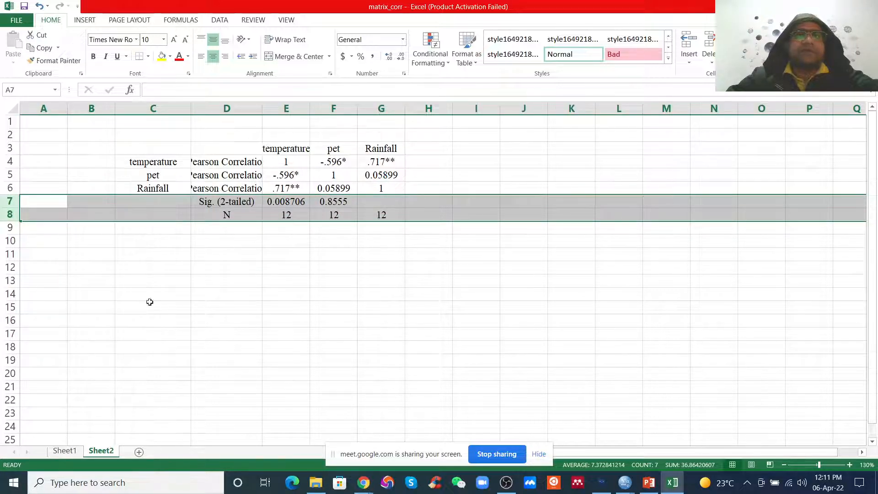
{"action": "left_click", "coordinate": [367, 260]}
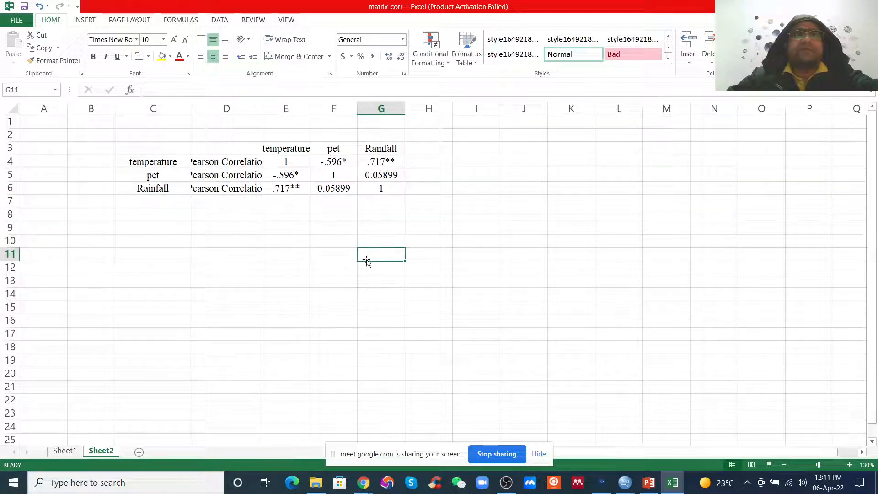
Step: Delete column D with the Pearson Correlation labels and widen the temperature values column
{"action": "left_click", "coordinate": [227, 108]}
{"action": "right_click", "coordinate": [228, 108]}
{"action": "left_click", "coordinate": [257, 202]}
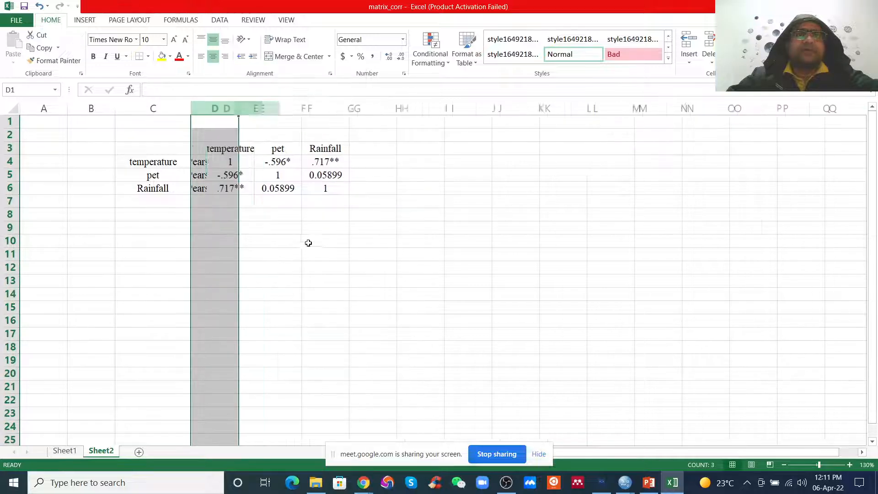
{"action": "left_click", "coordinate": [308, 243]}
{"action": "left_click", "coordinate": [408, 227]}
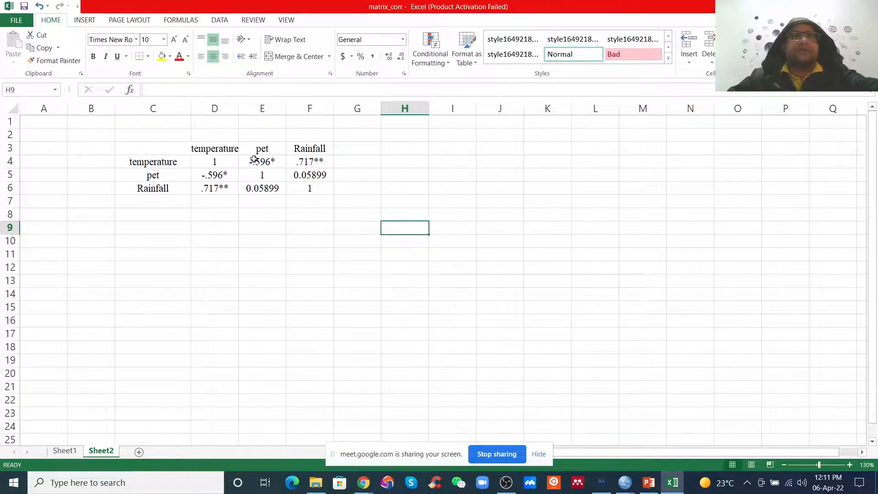
{"action": "left_click_drag", "start_coordinate": [238, 108], "coordinate": [259, 109]}
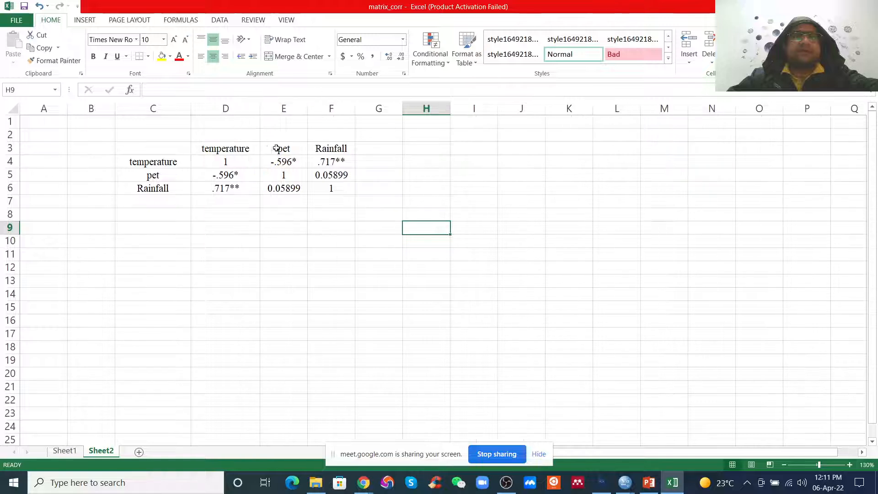
{"action": "left_click", "coordinate": [379, 201]}
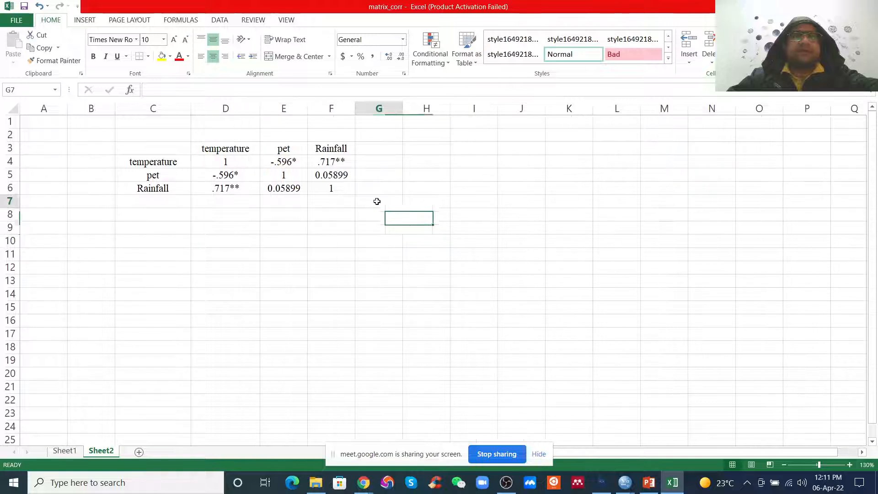
Step: Try to convert the temperature row label to uppercase by entering =UPPER(C4) in cell B4
{"action": "left_click", "coordinate": [149, 162]}
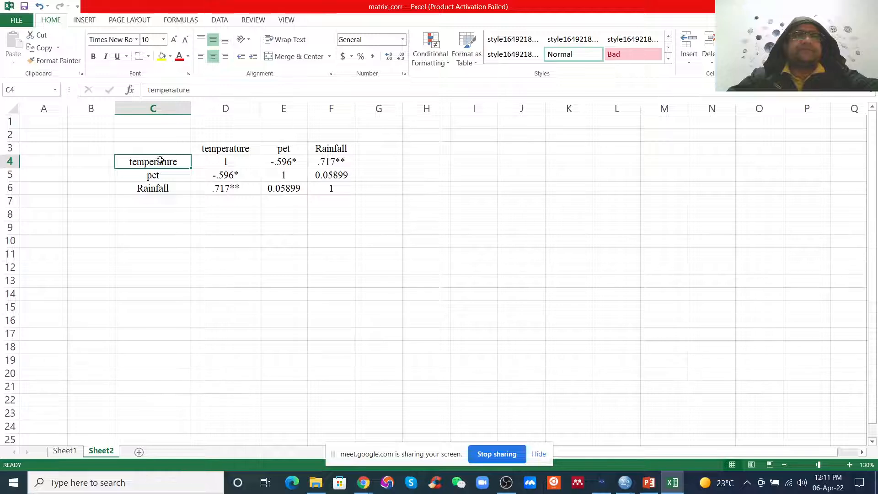
{"action": "left_click", "coordinate": [174, 216]}
{"action": "left_click", "coordinate": [101, 163]}
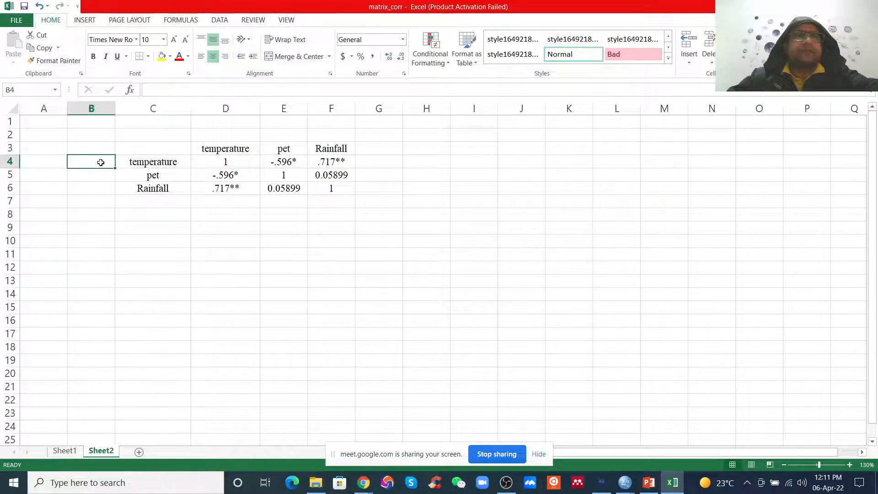
{"action": "type", "text": "="}
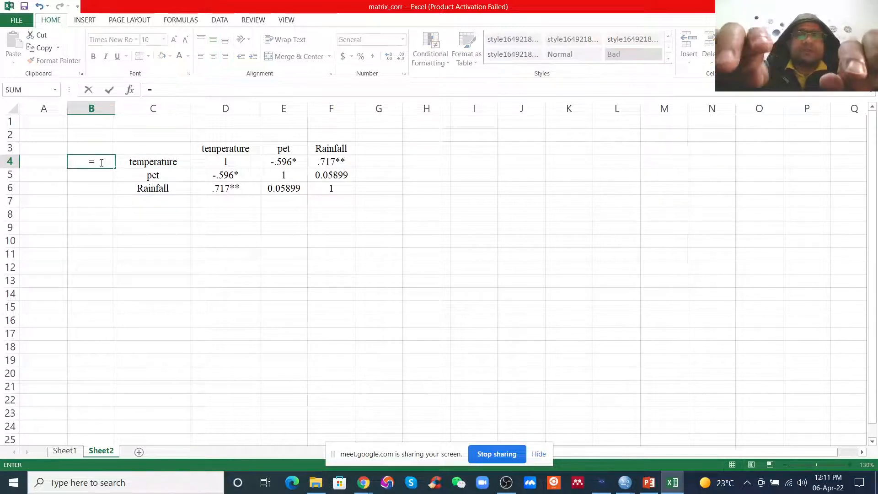
{"action": "type", "text": "up"}
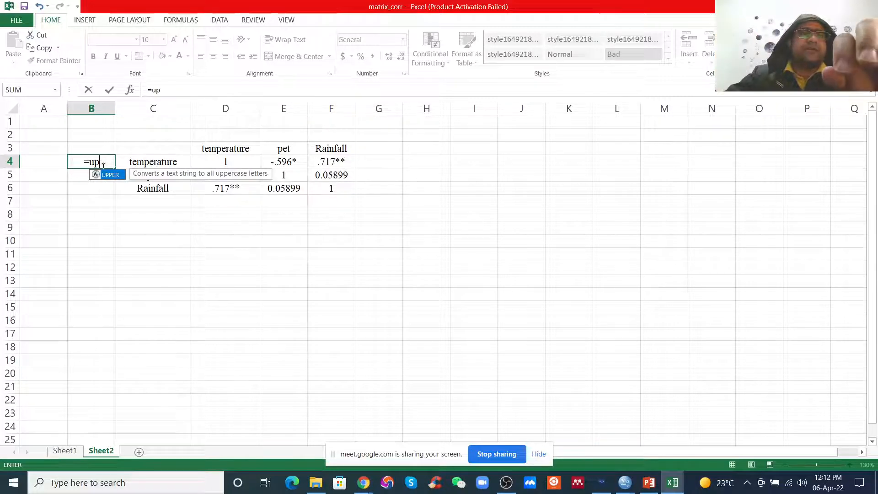
{"action": "double_click", "coordinate": [112, 175]}
{"action": "left_click", "coordinate": [143, 164]}
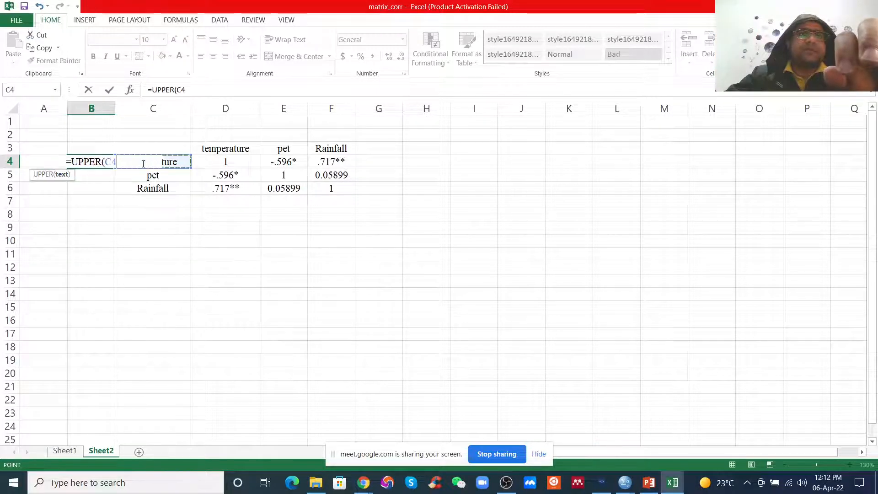
{"action": "key", "text": "Return"}
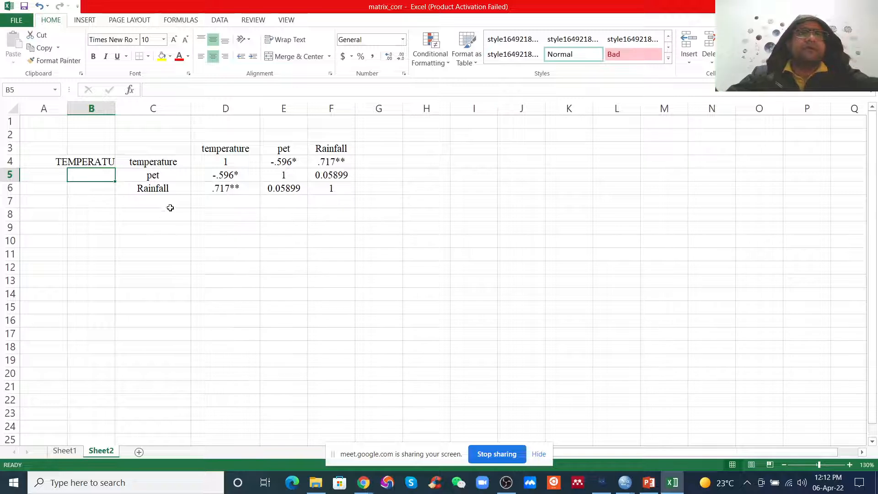
{"action": "left_click", "coordinate": [167, 224]}
{"action": "left_click", "coordinate": [103, 152]}
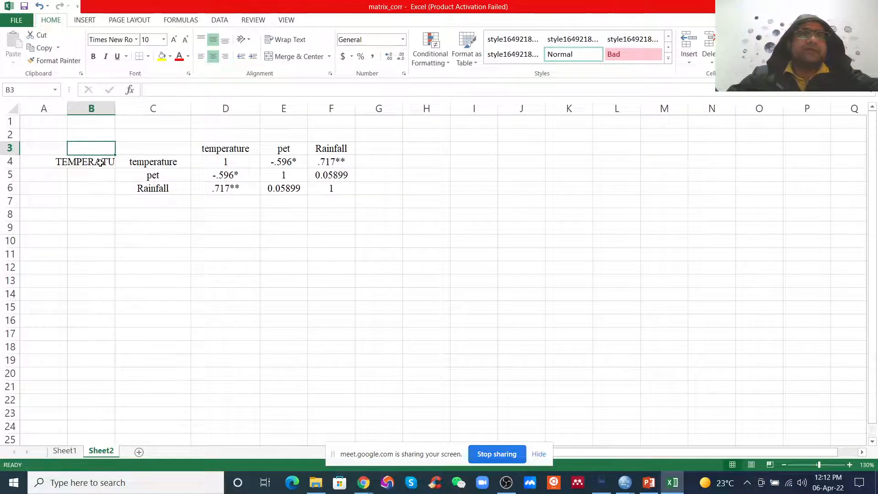
Step: Delete column B, which holds the uppercase formula, so the table starts one column earlier
{"action": "left_click", "coordinate": [100, 162]}
{"action": "right_click", "coordinate": [98, 109]}
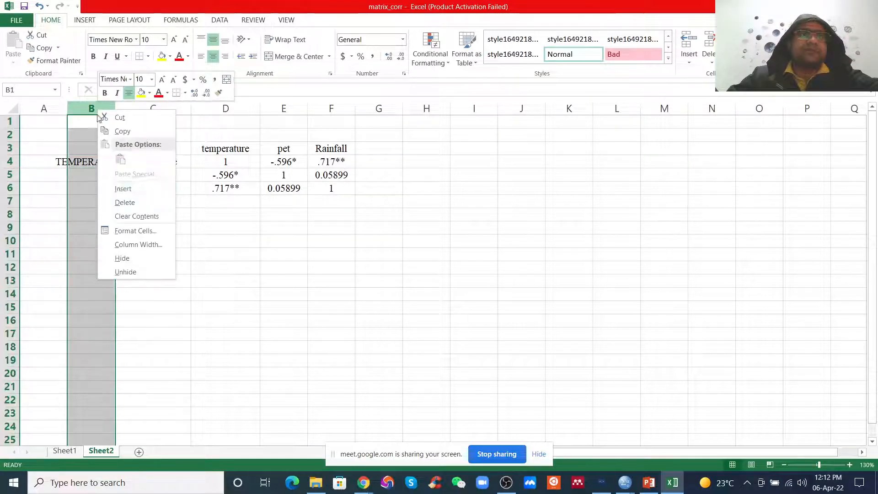
{"action": "left_click", "coordinate": [128, 202]}
{"action": "left_click", "coordinate": [218, 256]}
Step: Change the row labels in B4 and B5 to Temperature and PET
{"action": "left_click", "coordinate": [103, 163]}
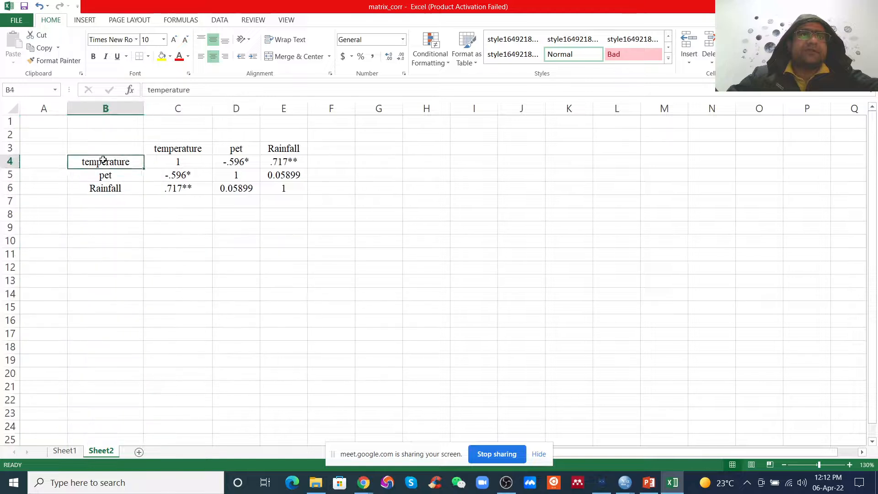
{"action": "left_click", "coordinate": [153, 89]}
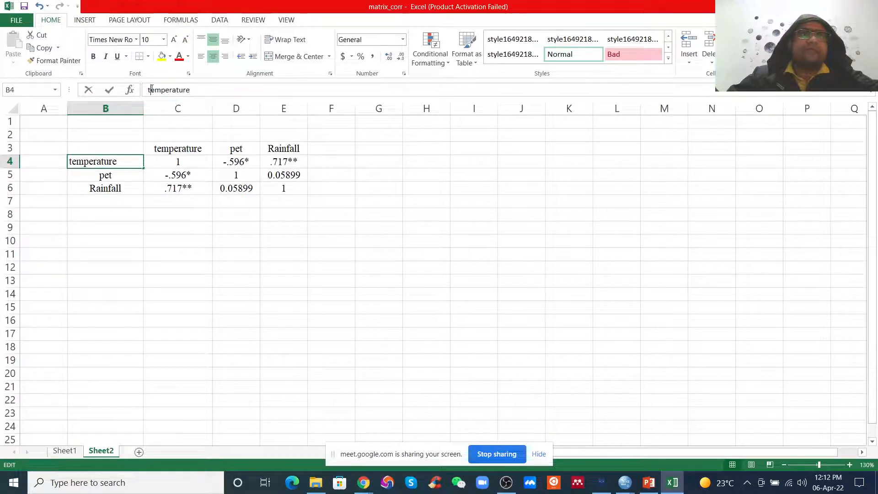
{"action": "key", "text": "BackSpace"}
{"action": "type", "text": "T"}
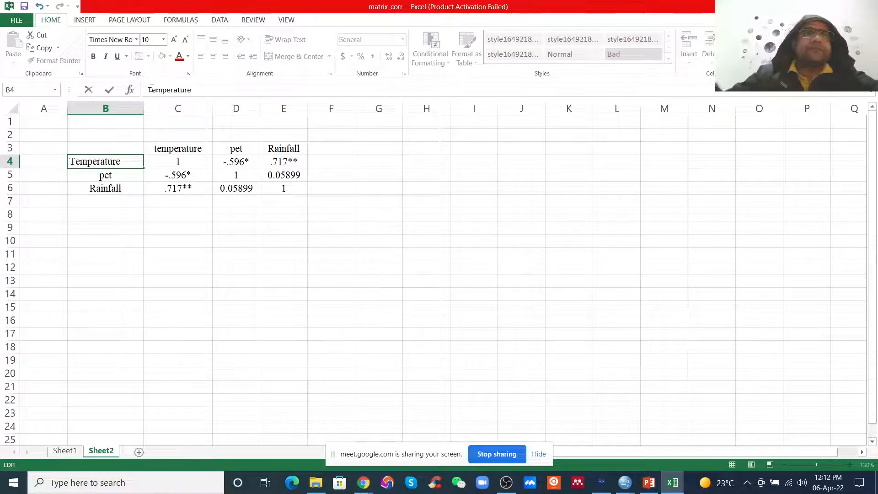
{"action": "key", "text": "Return"}
{"action": "left_click", "coordinate": [166, 90]}
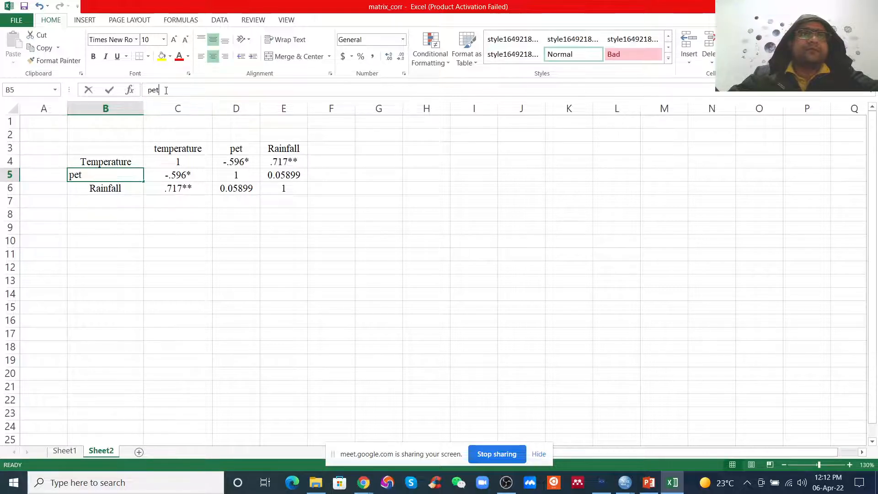
{"action": "type", "text": "PET"}
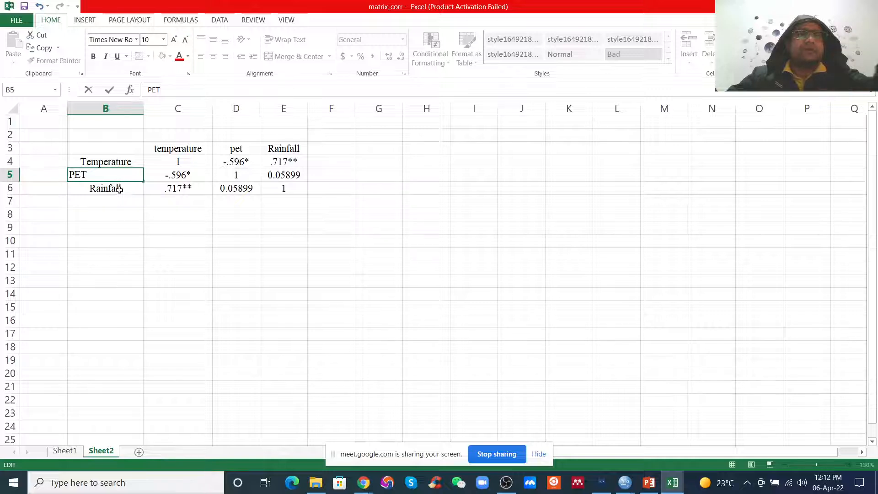
{"action": "key", "text": "Return"}
{"action": "left_click", "coordinate": [186, 253]}
Step: Copy the row labels in B4:B6 and paste them transposed over the column headers starting at C3
{"action": "left_click_drag", "start_coordinate": [125, 164], "coordinate": [124, 184]}
{"action": "right_click", "coordinate": [124, 183]}
{"action": "left_click", "coordinate": [142, 204]}
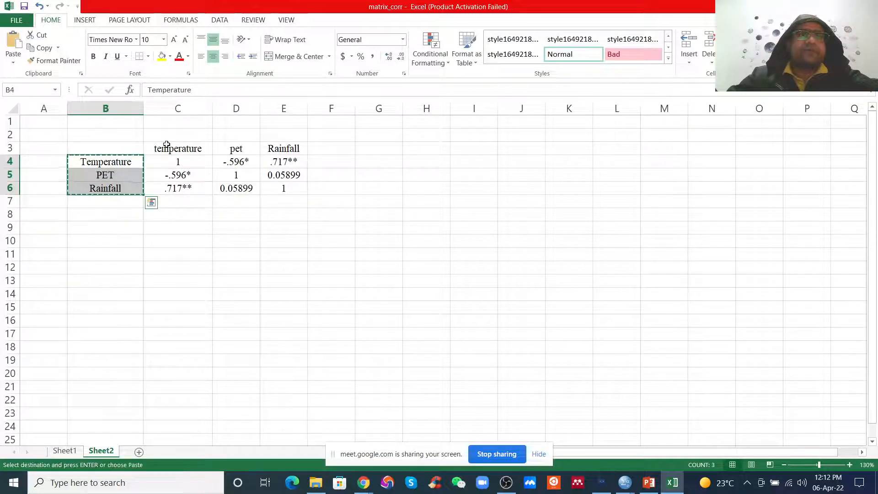
{"action": "right_click", "coordinate": [167, 148]}
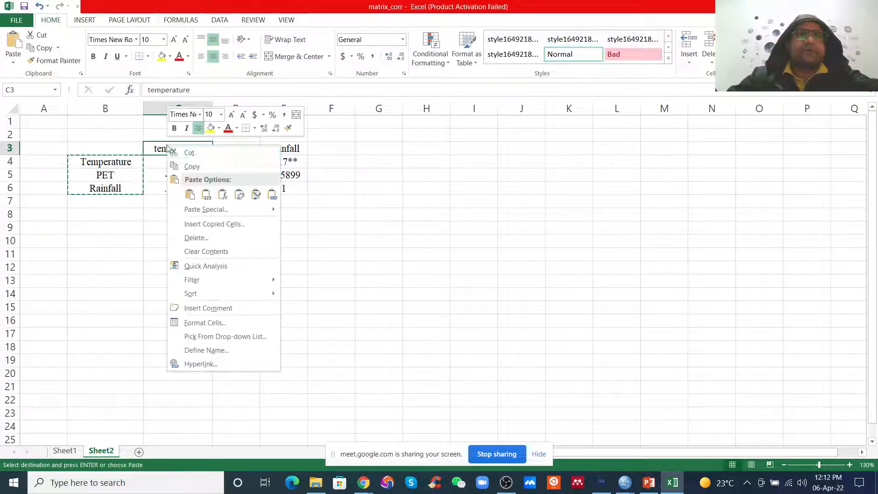
{"action": "left_click", "coordinate": [246, 197]}
{"action": "left_click", "coordinate": [280, 241]}
{"action": "left_click", "coordinate": [414, 241]}
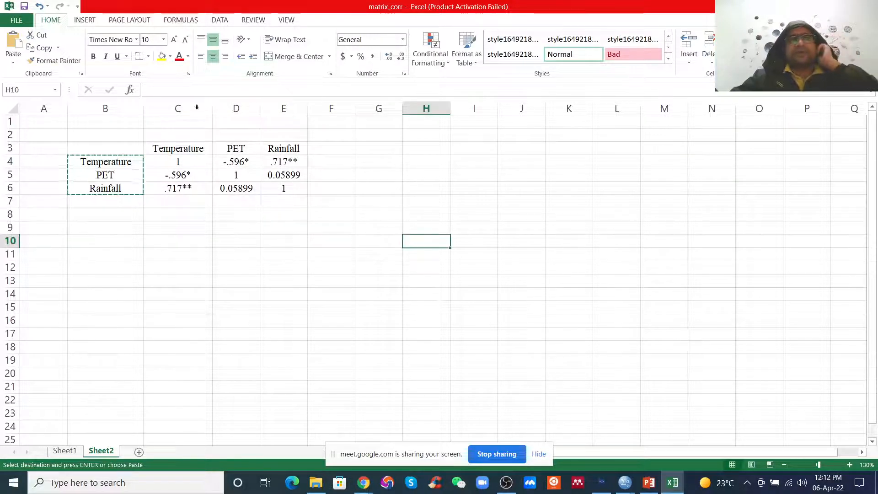
{"action": "key", "text": "Escape"}
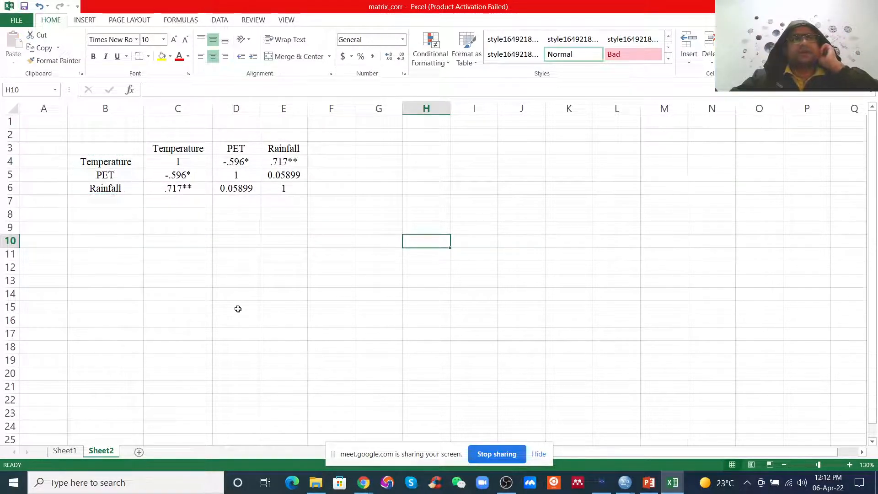
Step: Add a bottom border and a top border to the whole table range B3:E6
{"action": "left_click", "coordinate": [237, 308]}
{"action": "left_click_drag", "start_coordinate": [96, 145], "coordinate": [280, 193]}
{"action": "left_click", "coordinate": [150, 57]}
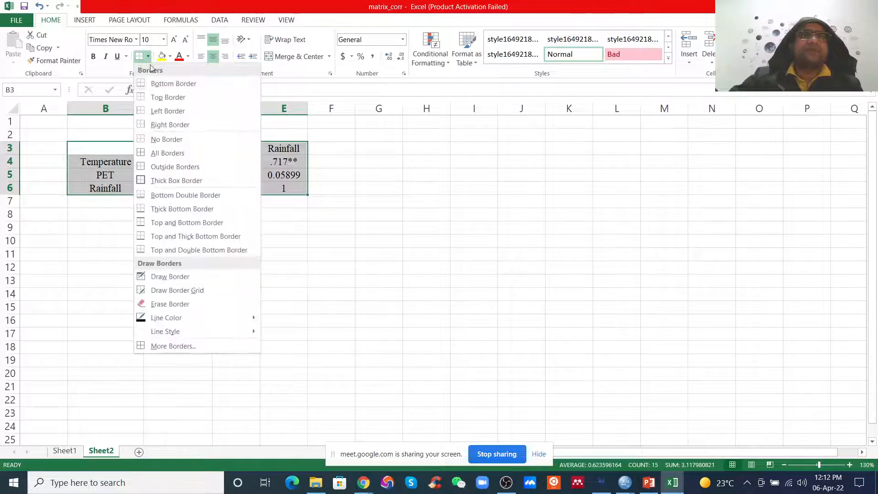
{"action": "left_click", "coordinate": [153, 79]}
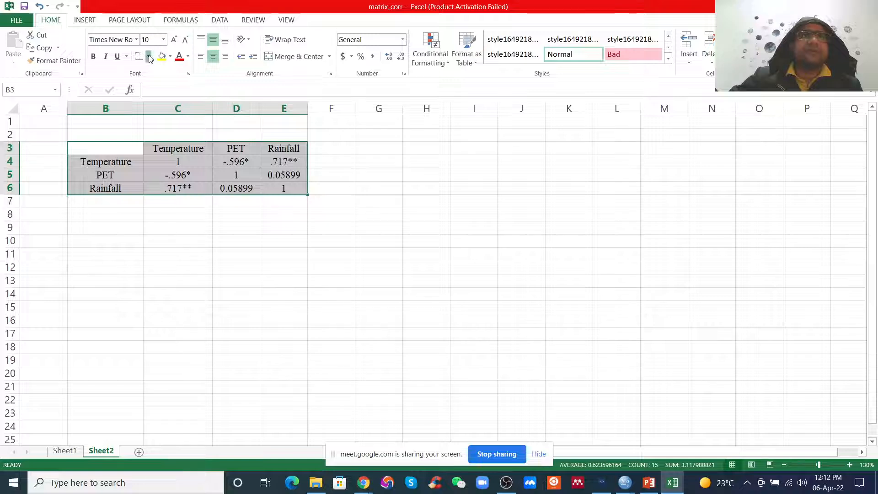
{"action": "left_click", "coordinate": [149, 58]}
{"action": "left_click", "coordinate": [165, 95]}
{"action": "left_click", "coordinate": [267, 299]}
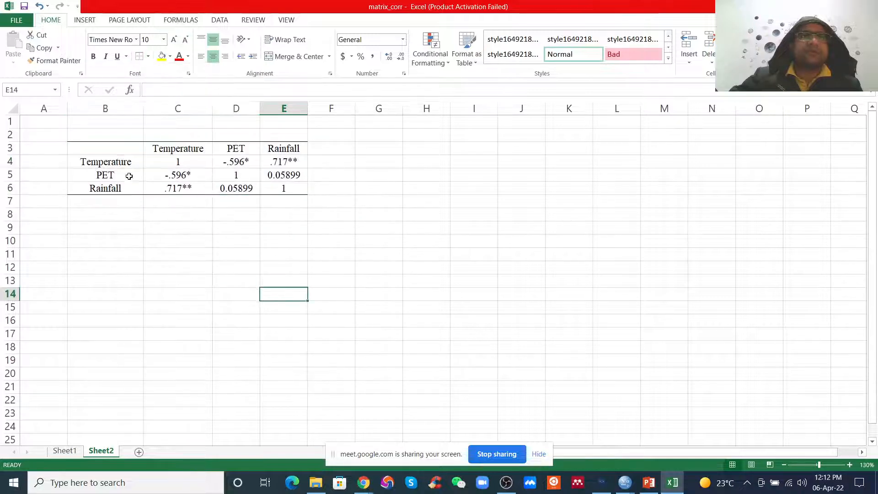
Step: Add a bottom border under the header row B3:E3
{"action": "left_click_drag", "start_coordinate": [103, 149], "coordinate": [269, 145]}
{"action": "left_click", "coordinate": [148, 56]}
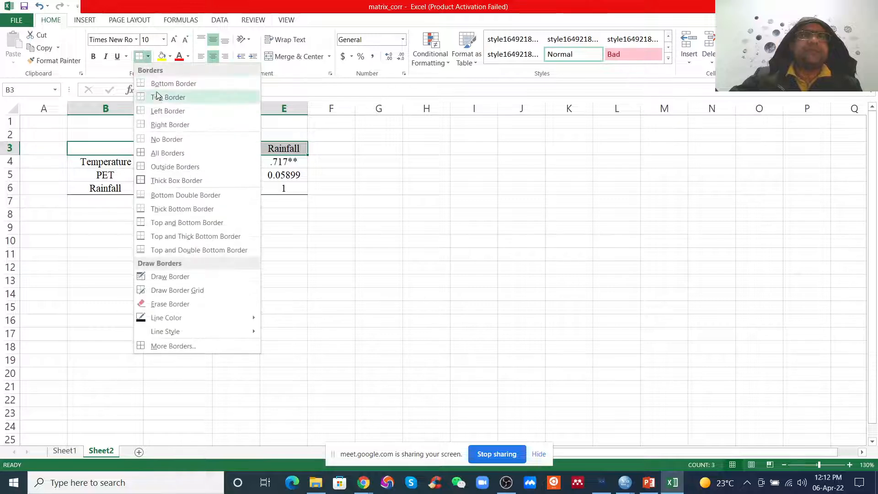
{"action": "left_click", "coordinate": [170, 95]}
{"action": "left_click", "coordinate": [282, 305]}
Step: Enter the heading Parameters in the empty corner cell B3
{"action": "left_click", "coordinate": [128, 150]}
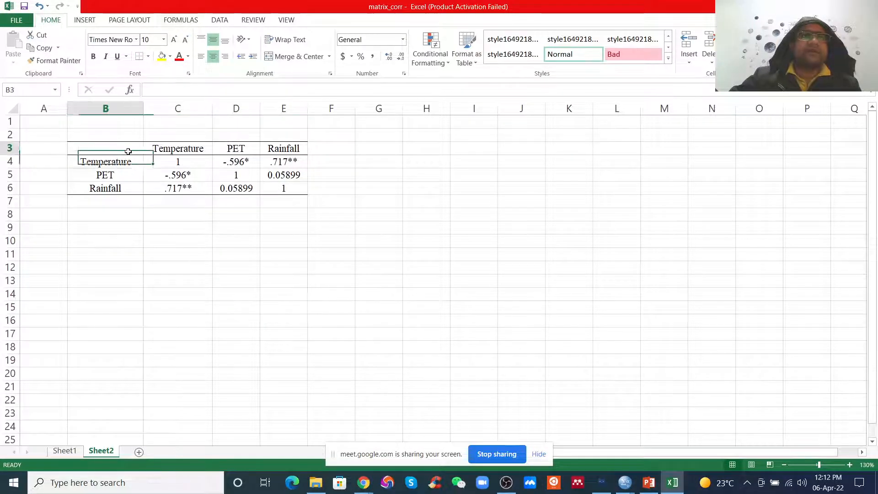
{"action": "type", "text": "Pa"}
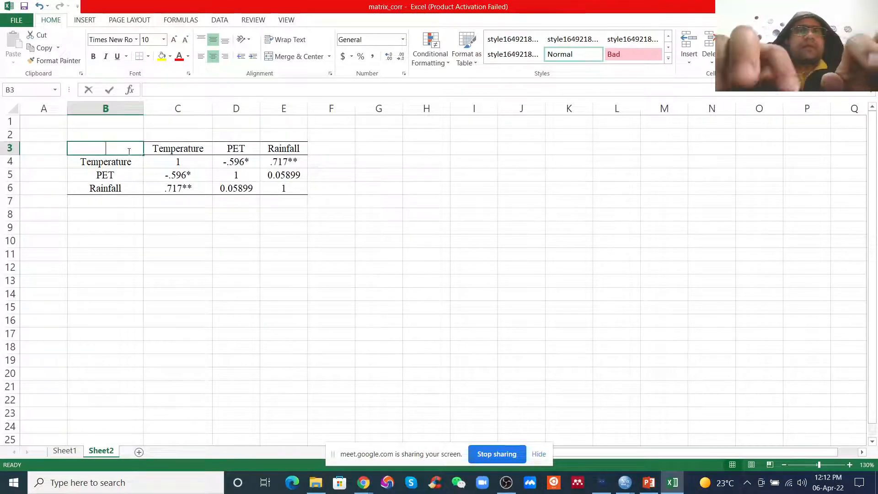
{"action": "type", "text": "rameters"}
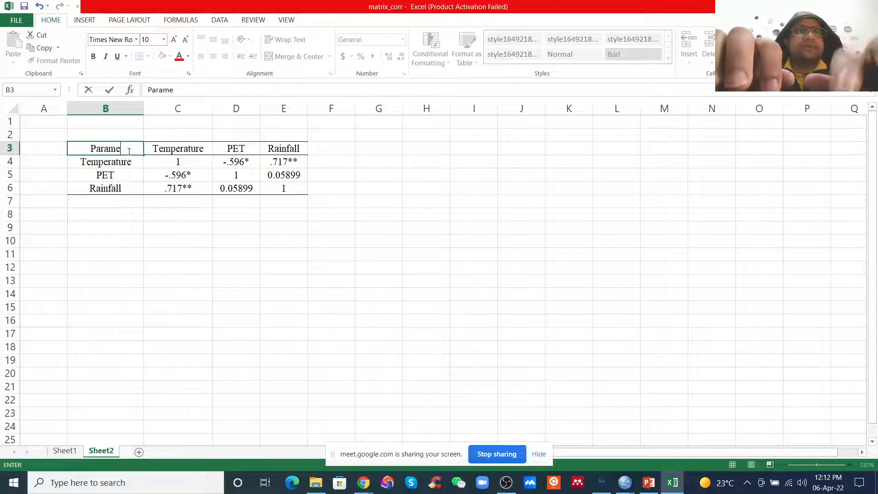
{"action": "left_click", "coordinate": [269, 230]}
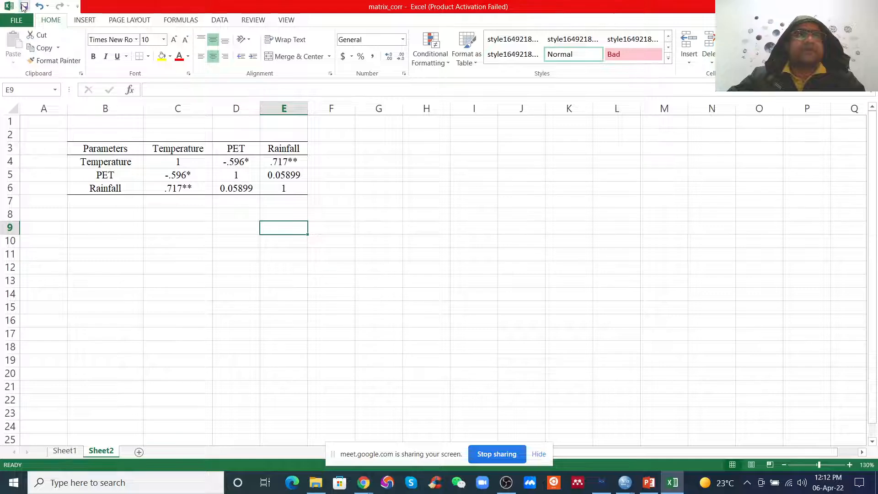
Step: Create a new Microsoft Word document in the 7th_class folder, open it and dismiss the Office activation notice
{"action": "left_click", "coordinate": [315, 483]}
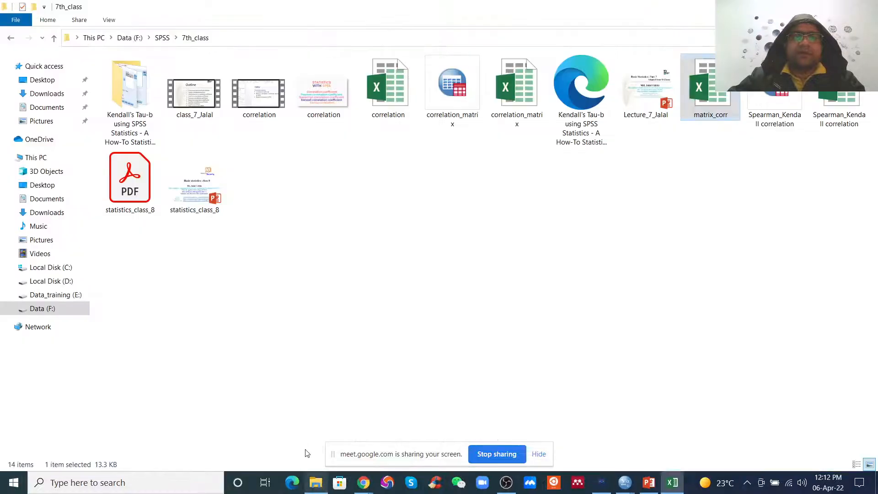
{"action": "right_click", "coordinate": [419, 269]}
{"action": "mouse_move", "coordinate": [452, 390]}
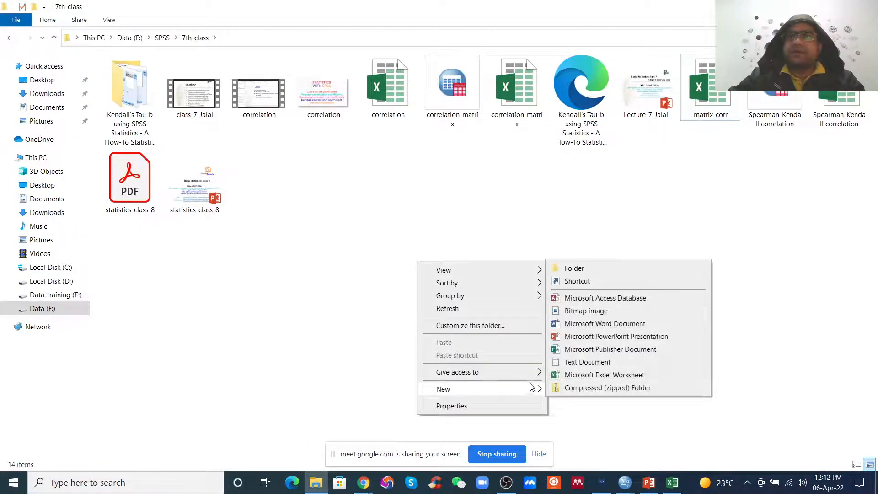
{"action": "left_click", "coordinate": [581, 323]}
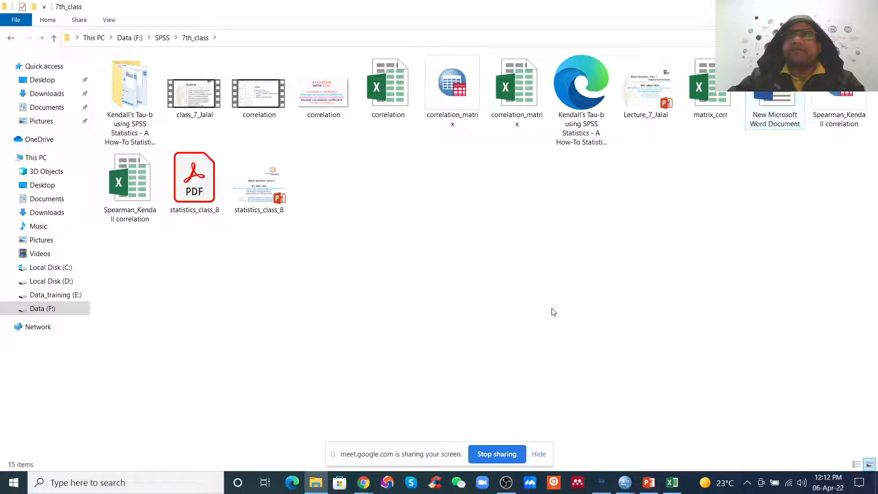
{"action": "left_click", "coordinate": [774, 87]}
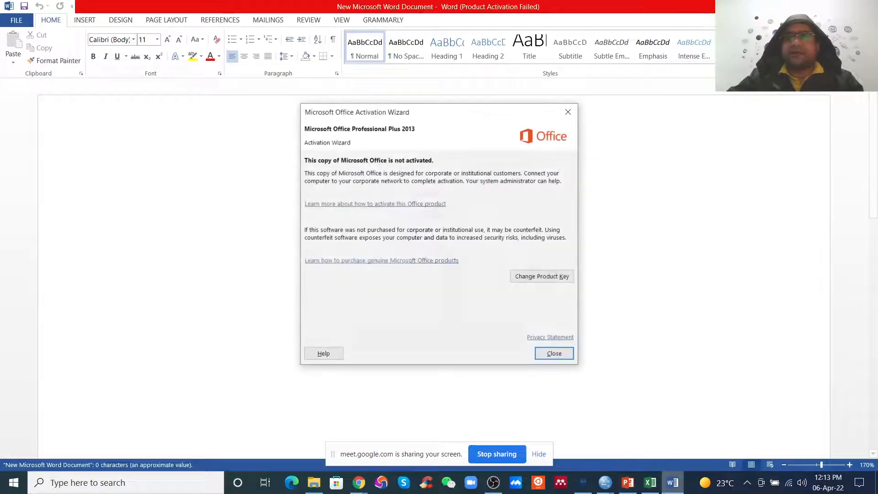
{"action": "left_click", "coordinate": [555, 355]}
Step: Copy the formatted table B3:E6 from the Excel sheet and paste it into the blank Word document
{"action": "key", "text": "alt+Tab"}
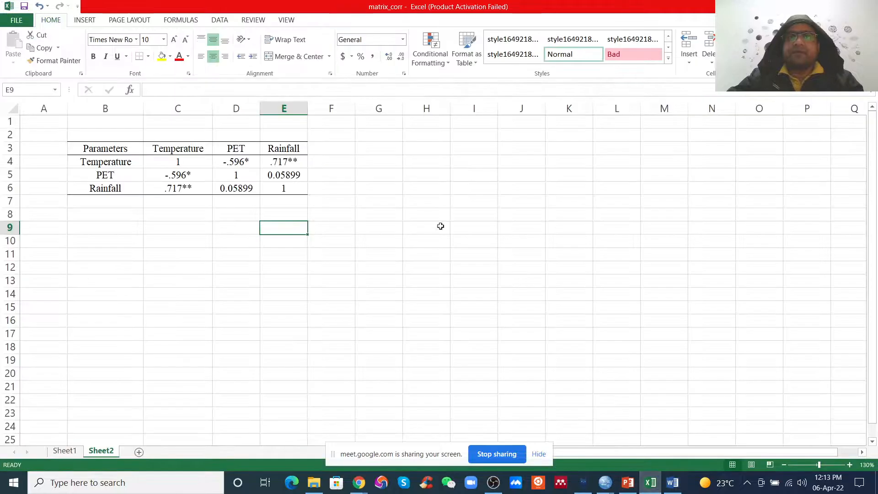
{"action": "left_click_drag", "start_coordinate": [73, 145], "coordinate": [300, 188]}
{"action": "right_click", "coordinate": [301, 187]}
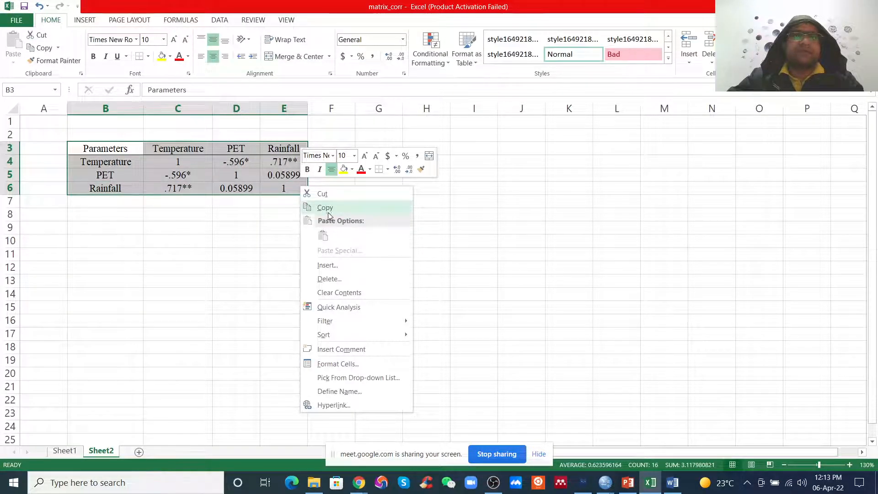
{"action": "left_click", "coordinate": [328, 209]}
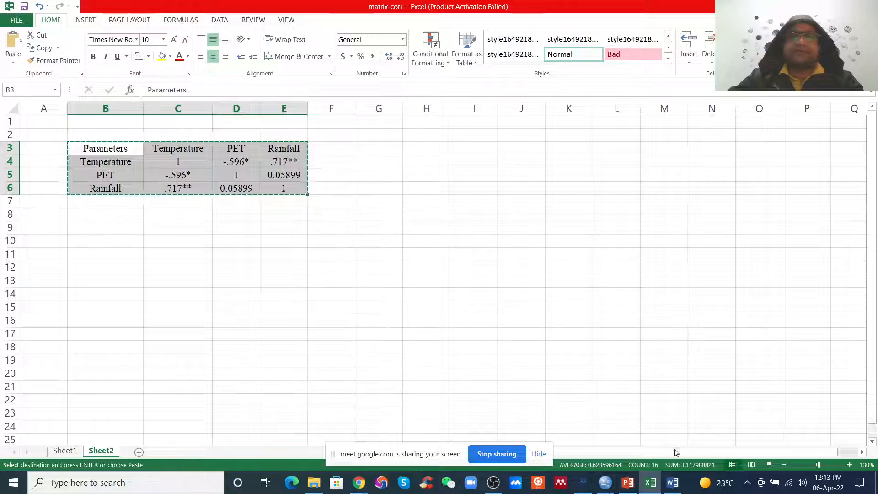
{"action": "left_click", "coordinate": [673, 483]}
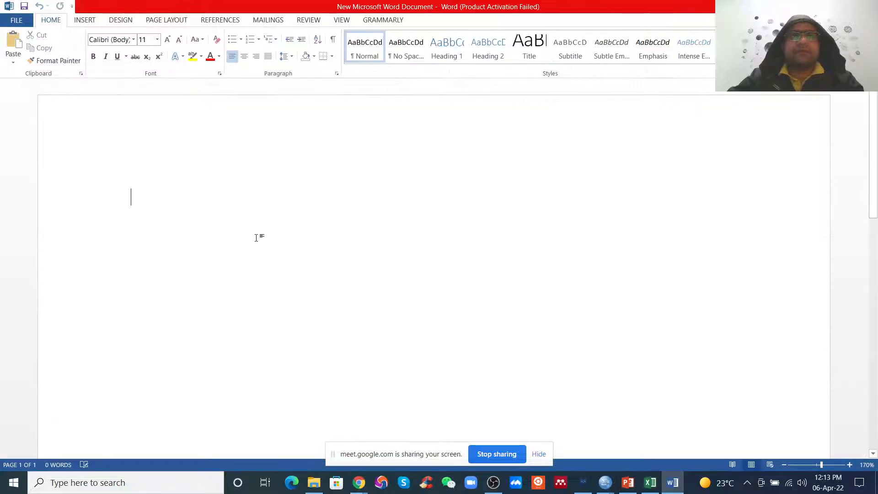
{"action": "right_click", "coordinate": [143, 200]}
{"action": "left_click", "coordinate": [166, 249]}
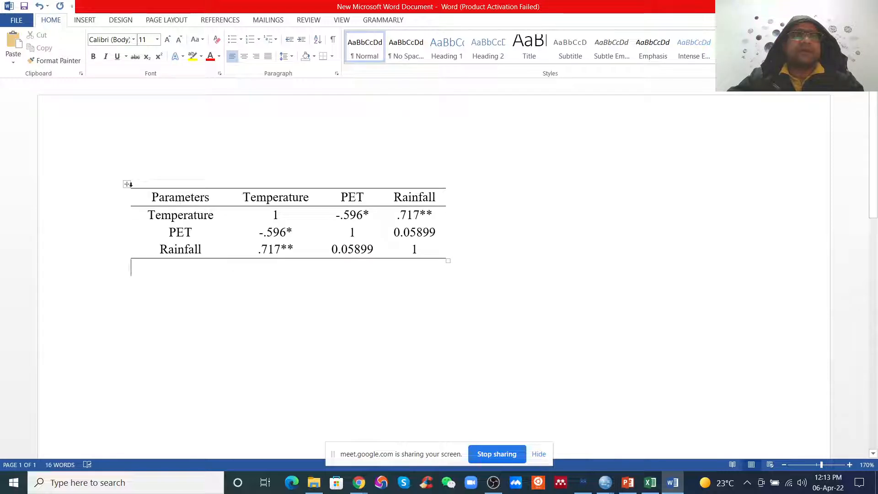
Step: AutoFit the pasted correlation table to its contents
{"action": "left_click", "coordinate": [127, 186]}
{"action": "right_click", "coordinate": [126, 185]}
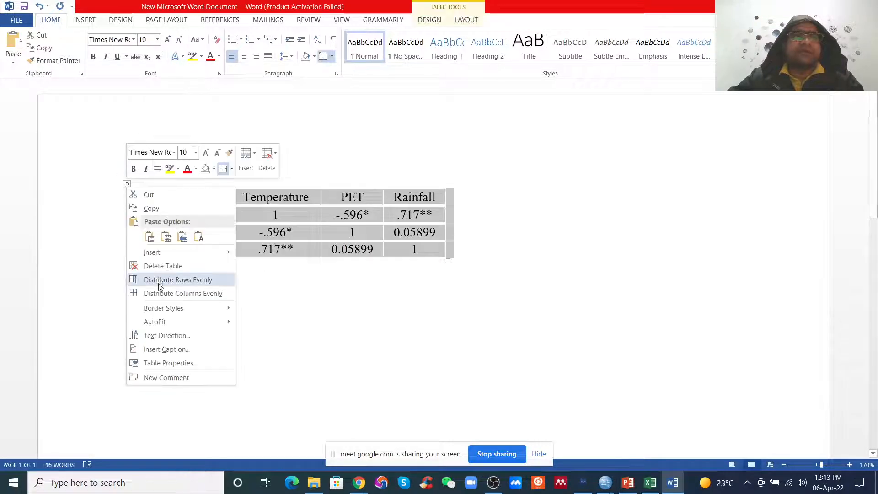
{"action": "mouse_move", "coordinate": [179, 326]}
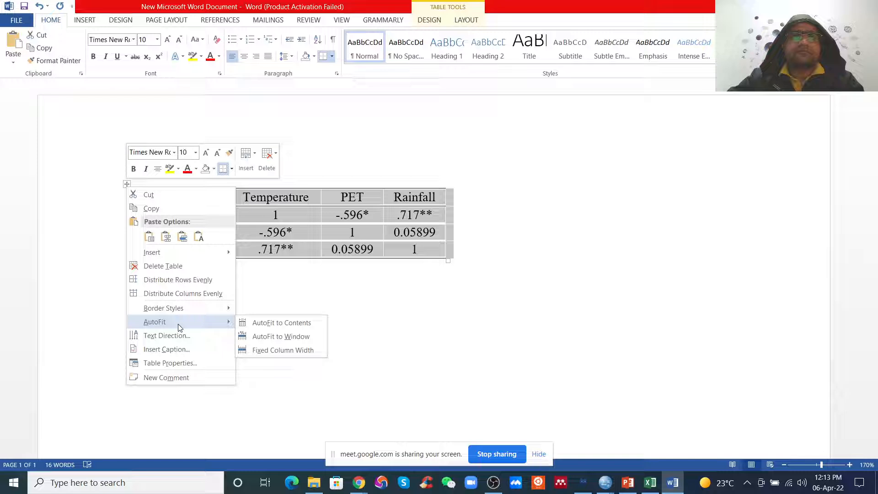
{"action": "left_click", "coordinate": [282, 323]}
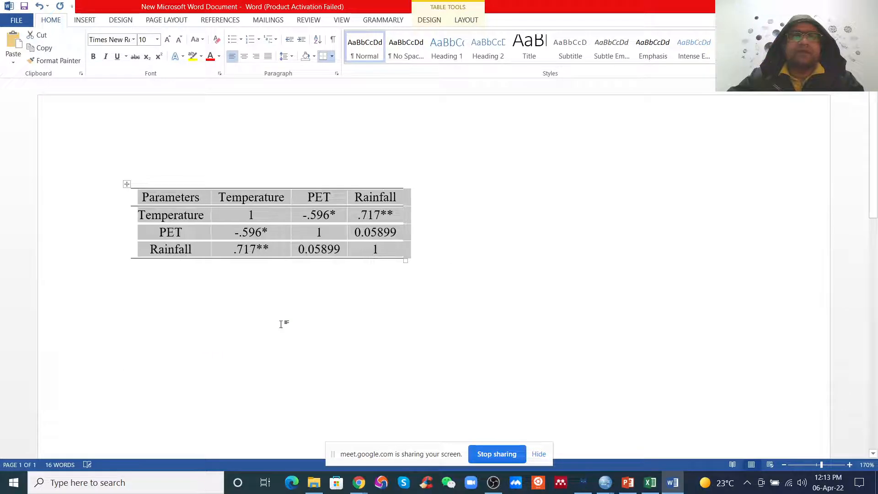
Step: AutoFit the correlation table to the window so it spans the full text width
{"action": "right_click", "coordinate": [128, 185]}
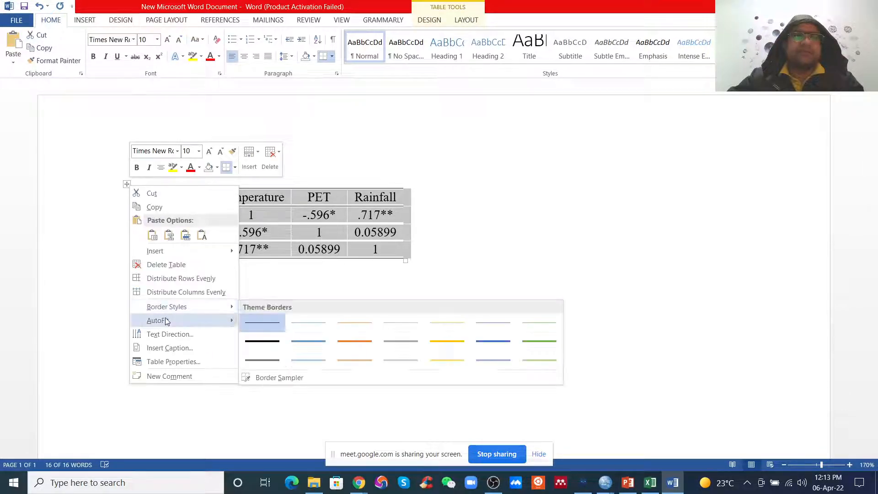
{"action": "mouse_move", "coordinate": [167, 323]}
{"action": "left_click", "coordinate": [275, 335]}
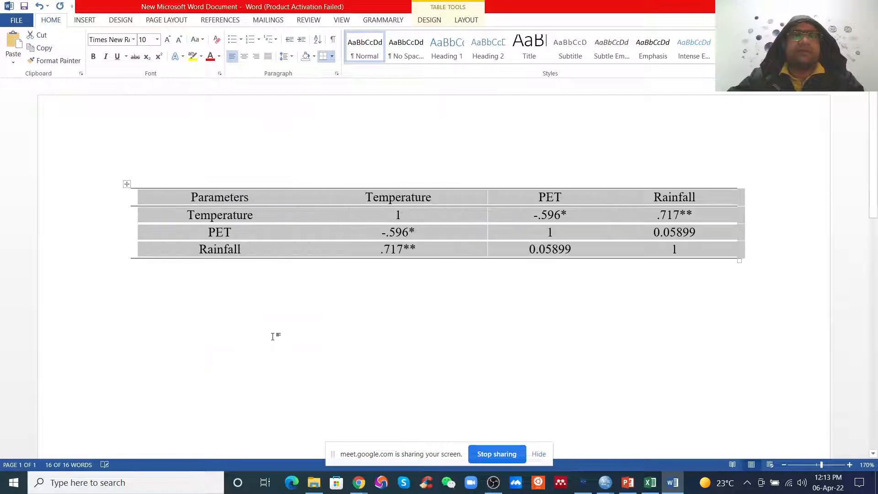
{"action": "left_click", "coordinate": [343, 321]}
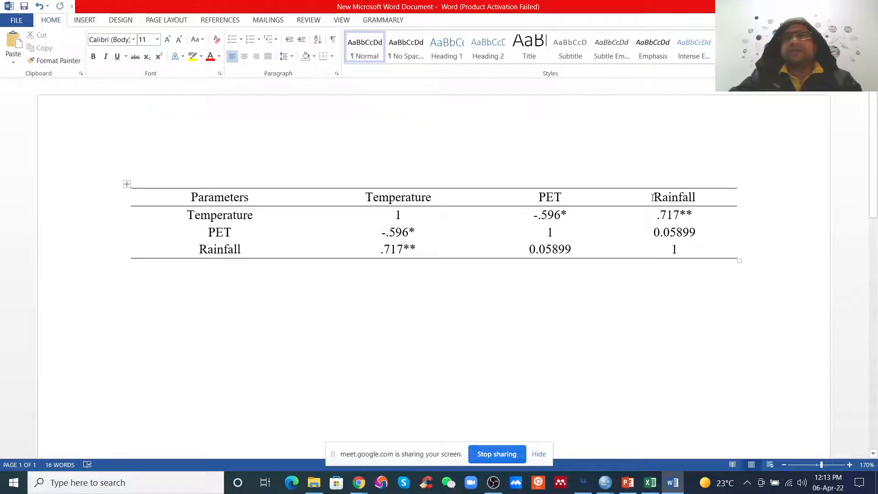
{"action": "left_click", "coordinate": [422, 230]}
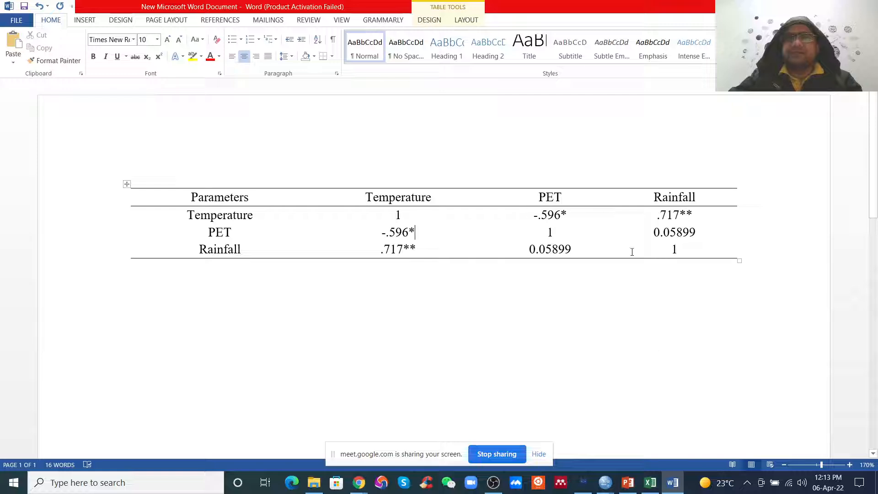
Step: Check the significance notes for * and ** below the Correlations table on Sheet1 of the Excel workbook, and return to the Word document
{"action": "left_click", "coordinate": [651, 482]}
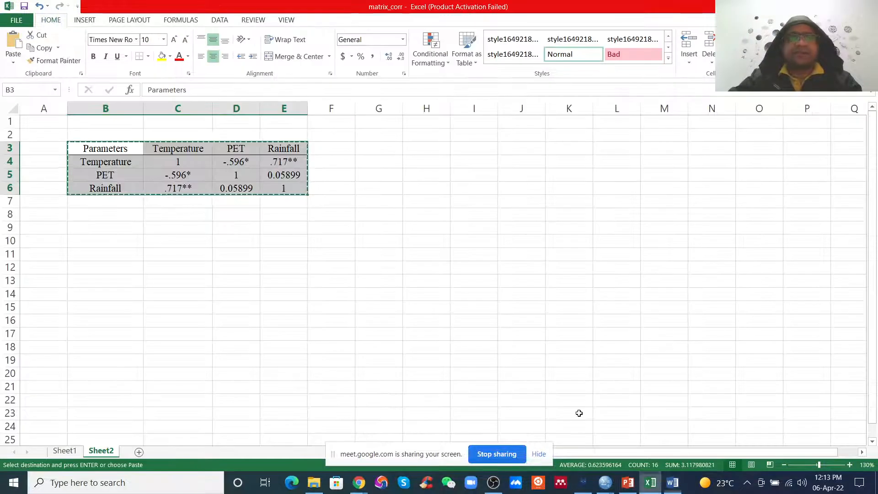
{"action": "left_click", "coordinate": [56, 453]}
{"action": "left_click", "coordinate": [61, 288]}
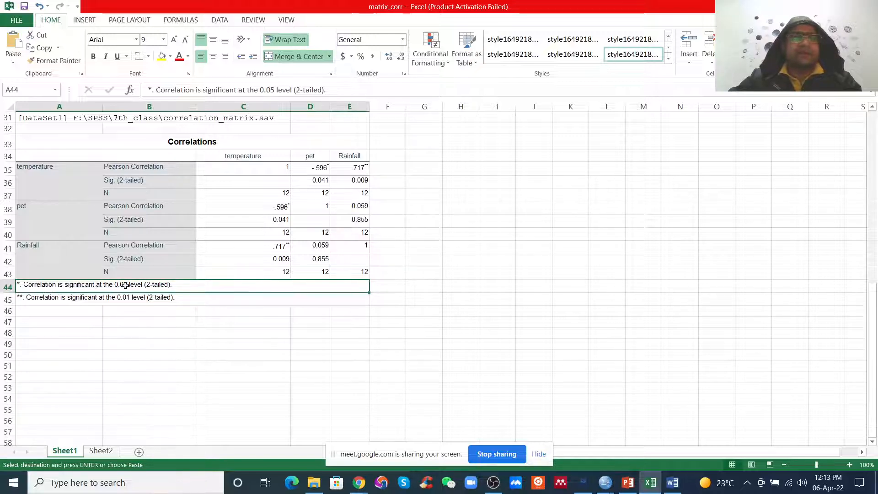
{"action": "left_click", "coordinate": [42, 298]}
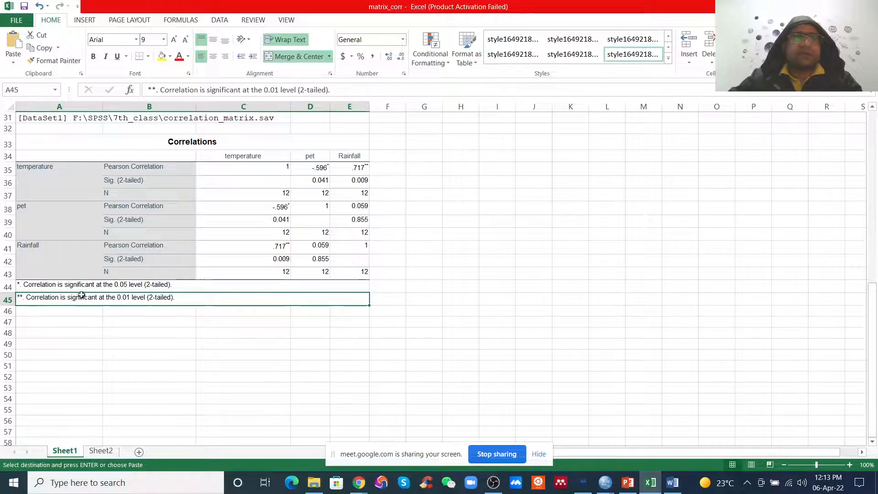
{"action": "left_click", "coordinate": [673, 483]}
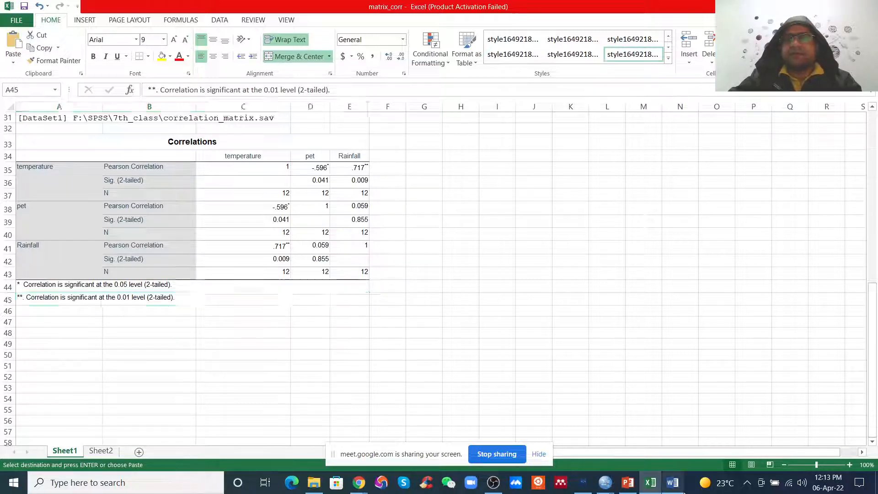
{"action": "left_click", "coordinate": [477, 277]}
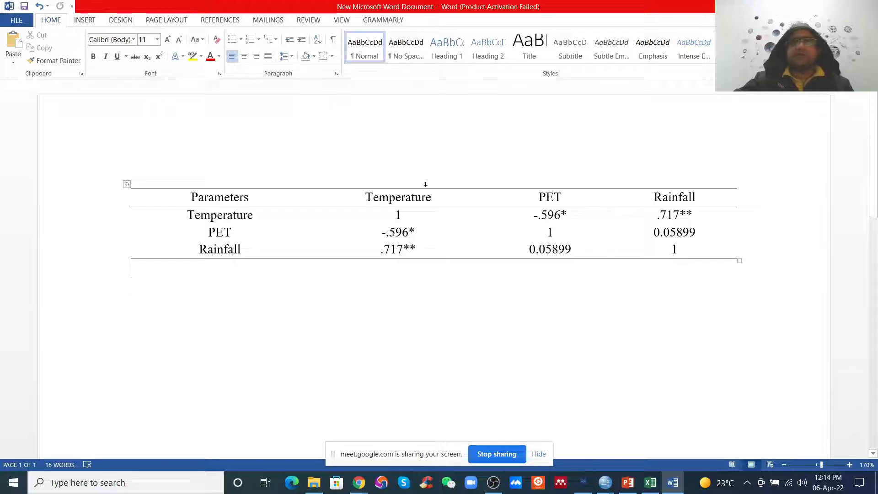
Step: Save and close the Word document, and save and close the matrix_corr Excel workbook
{"action": "left_click", "coordinate": [24, 6]}
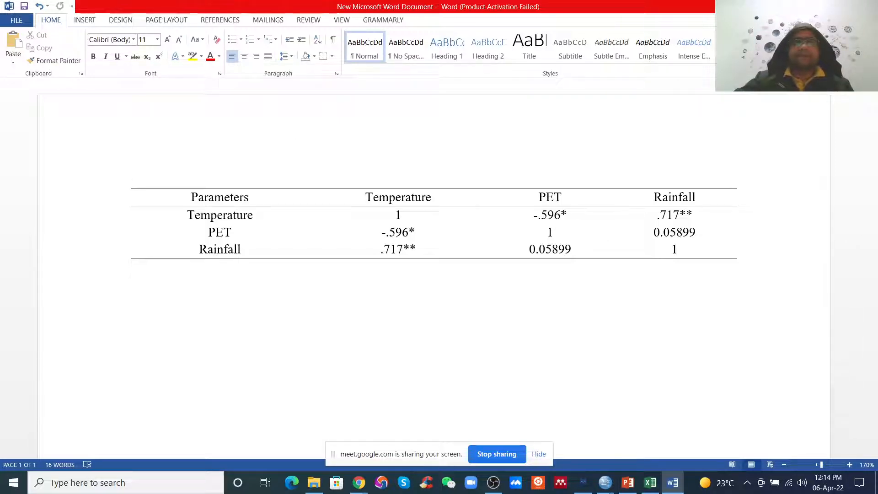
{"action": "key", "text": "alt+Tab"}
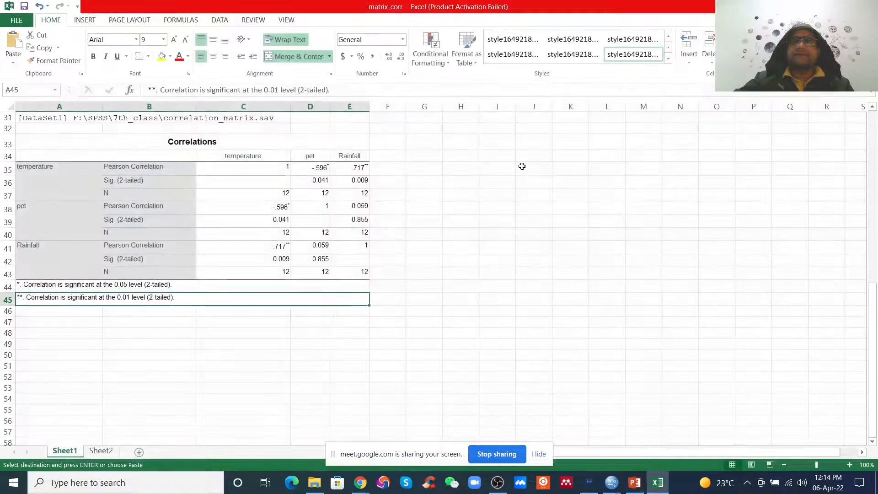
{"action": "key", "text": "Escape"}
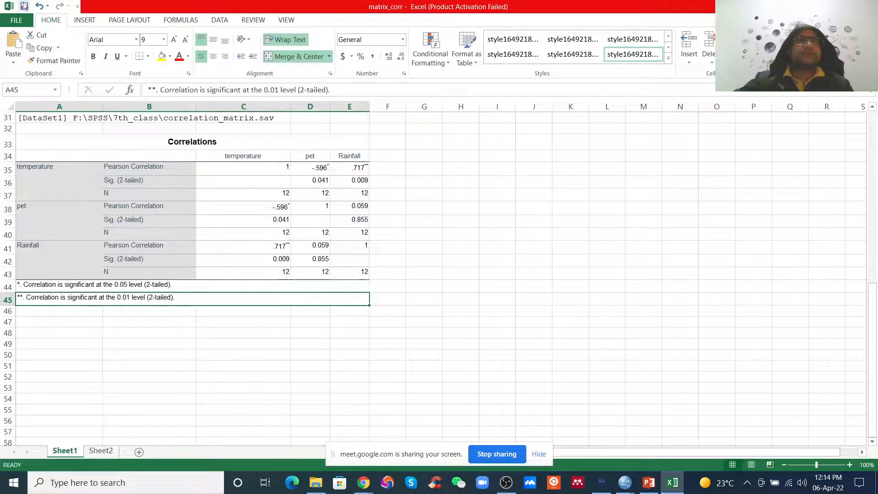
{"action": "key", "text": "alt+F4"}
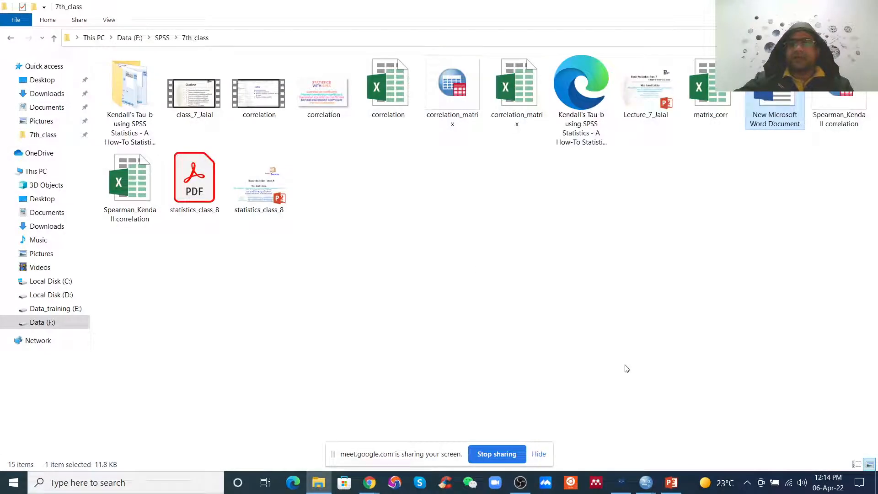
Step: Switch to the statistics_class_8 PowerPoint presentation and review the Pearson, Spearman and Kendall sections of the Linear correlation coefficients slide
{"action": "left_click", "coordinate": [672, 483]}
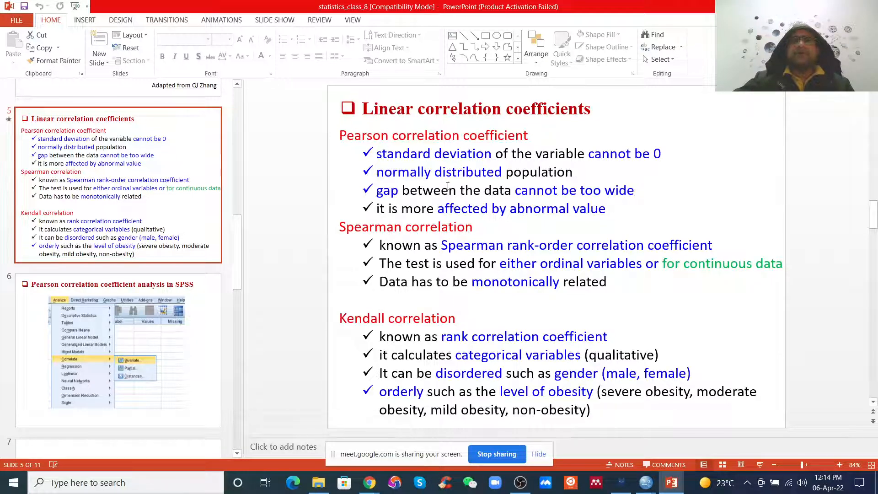
{"action": "left_click", "coordinate": [381, 137]}
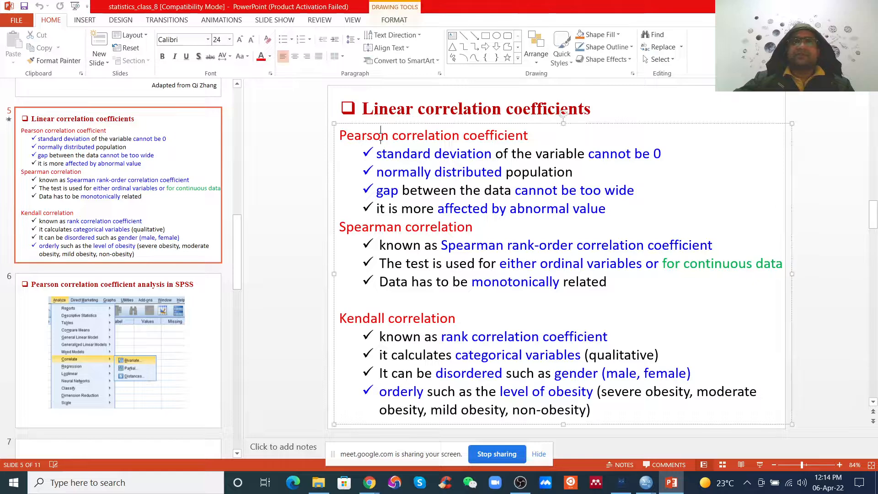
{"action": "left_click", "coordinate": [606, 211]}
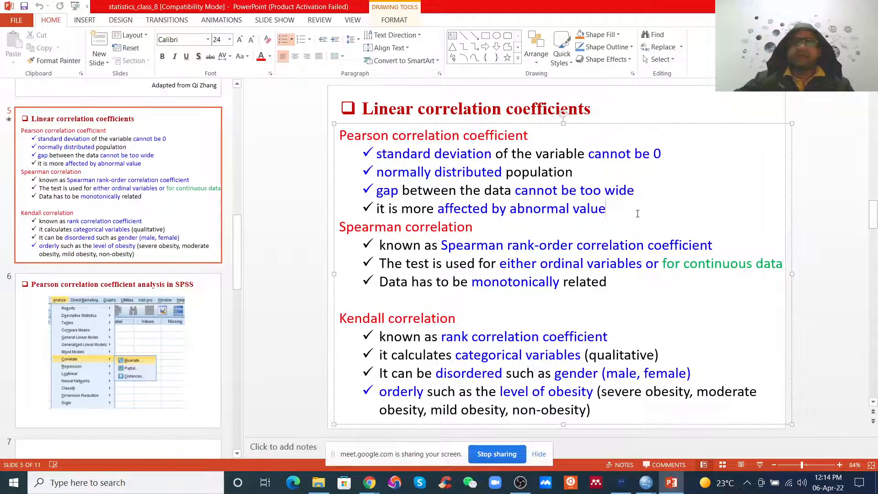
{"action": "left_click", "coordinate": [512, 229]}
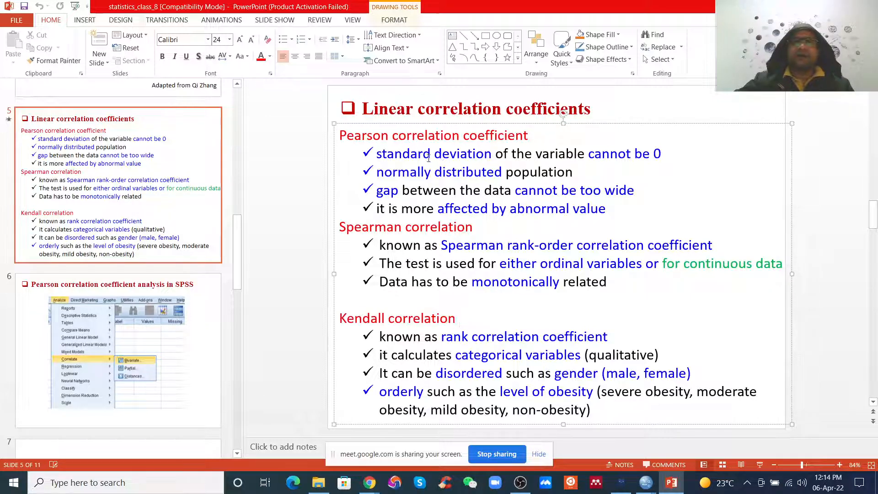
{"action": "left_click", "coordinate": [479, 227]}
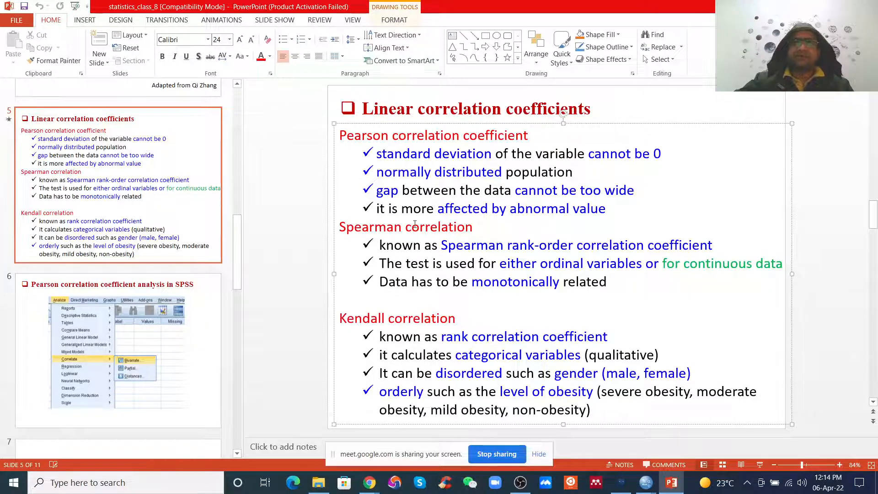
{"action": "left_click", "coordinate": [420, 318]}
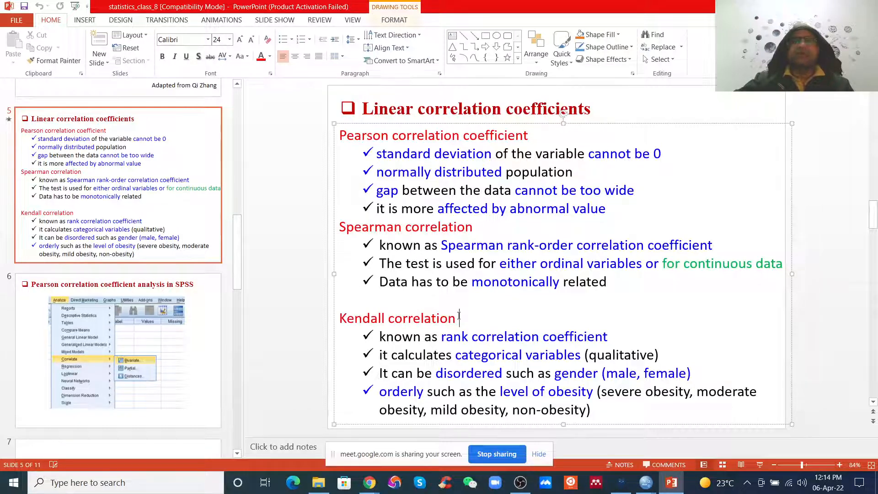
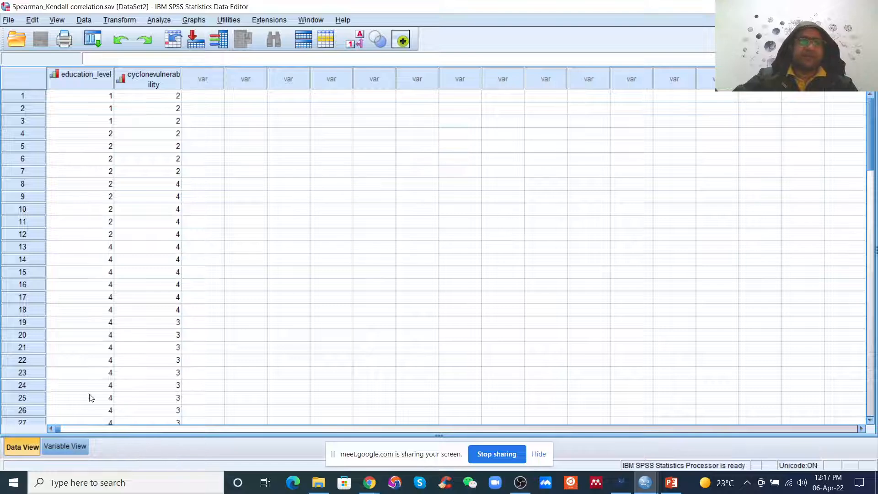
Step: Examine the value labels defined for the education_level variable in the Spearman_Kendall correlation dataset
{"action": "left_click", "coordinate": [65, 447]}
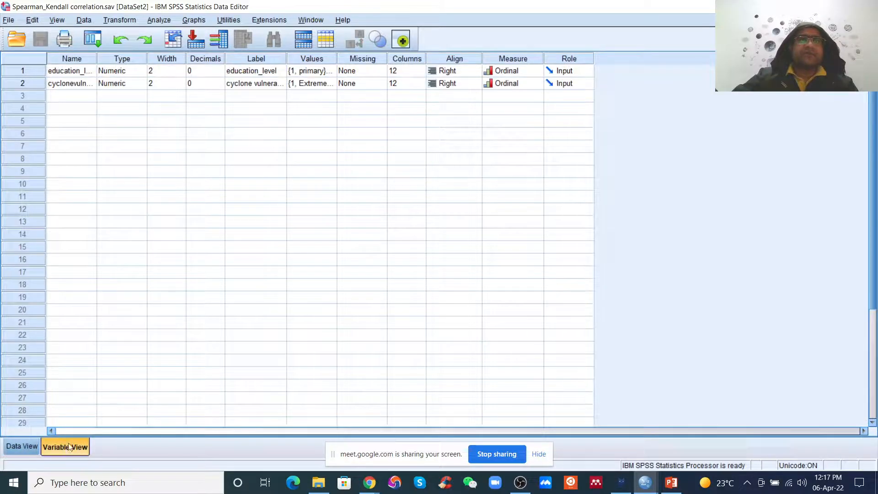
{"action": "left_click", "coordinate": [267, 73]}
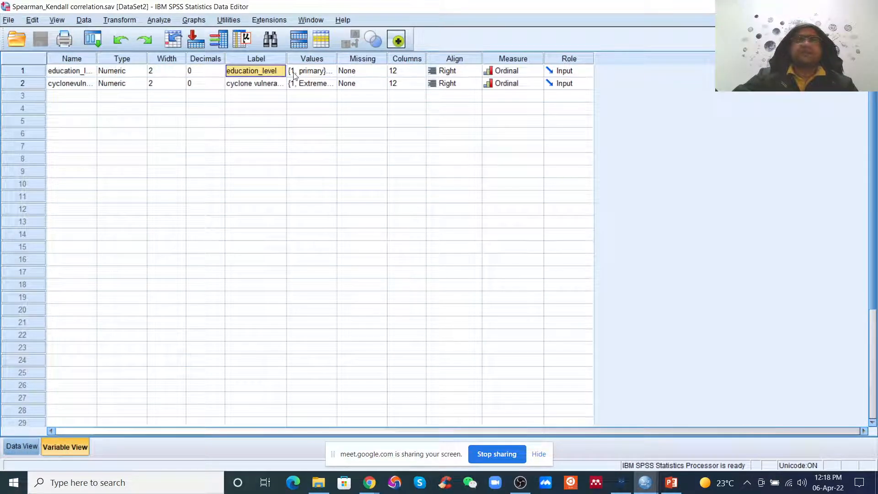
{"action": "left_click", "coordinate": [327, 70]}
{"action": "left_click", "coordinate": [330, 71]}
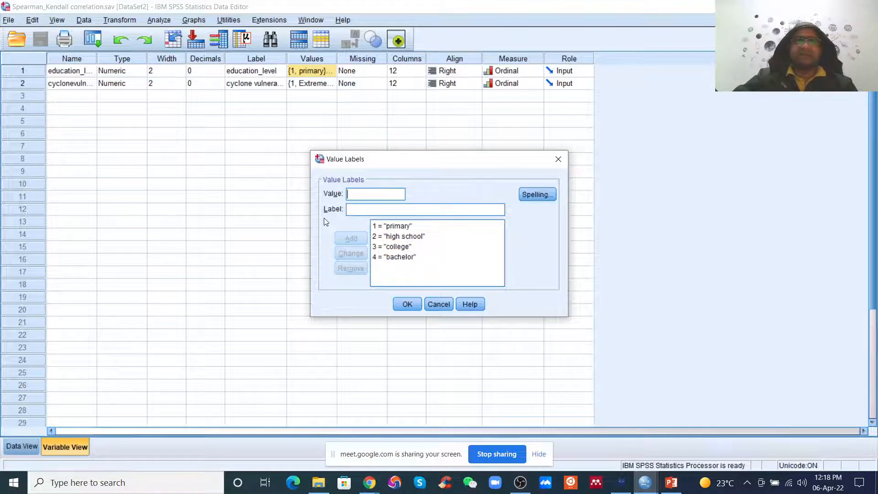
{"action": "left_click", "coordinate": [415, 306]}
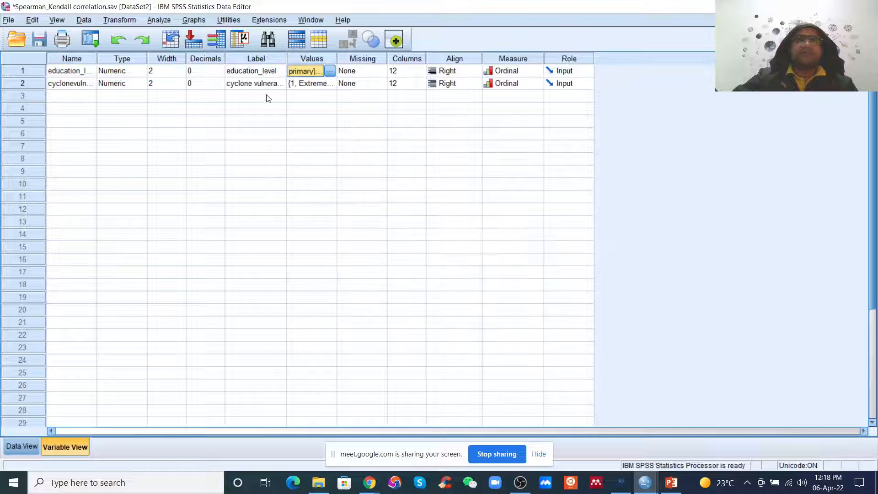
Step: Examine the value labels defined for the cyclone vulnerability variable
{"action": "left_click", "coordinate": [326, 84]}
{"action": "left_click", "coordinate": [329, 84]}
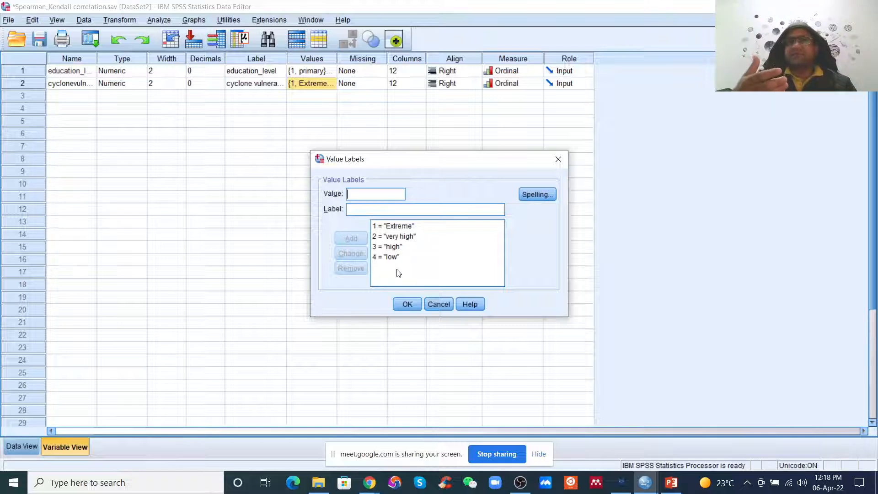
{"action": "left_click", "coordinate": [407, 304]}
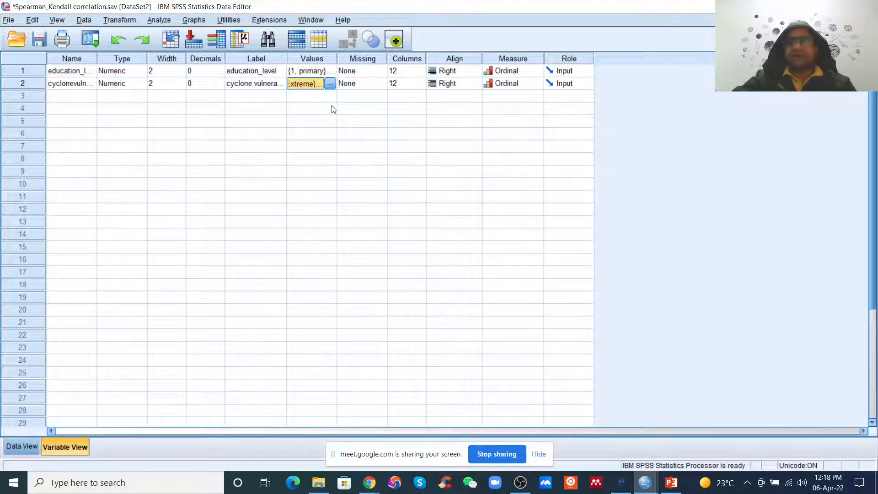
Step: Set up a bivariate correlation with Pearson deselected and education_level and cyclone vulnerability as the variables
{"action": "left_click", "coordinate": [152, 20]}
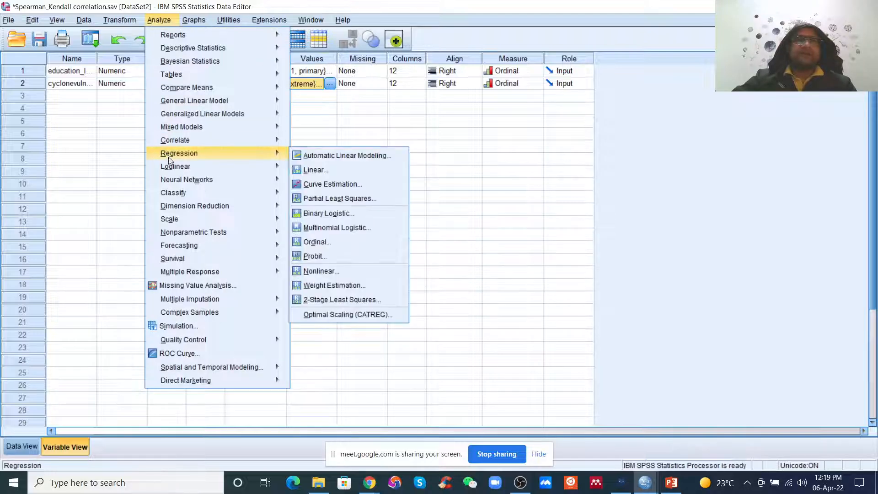
{"action": "mouse_move", "coordinate": [178, 144]}
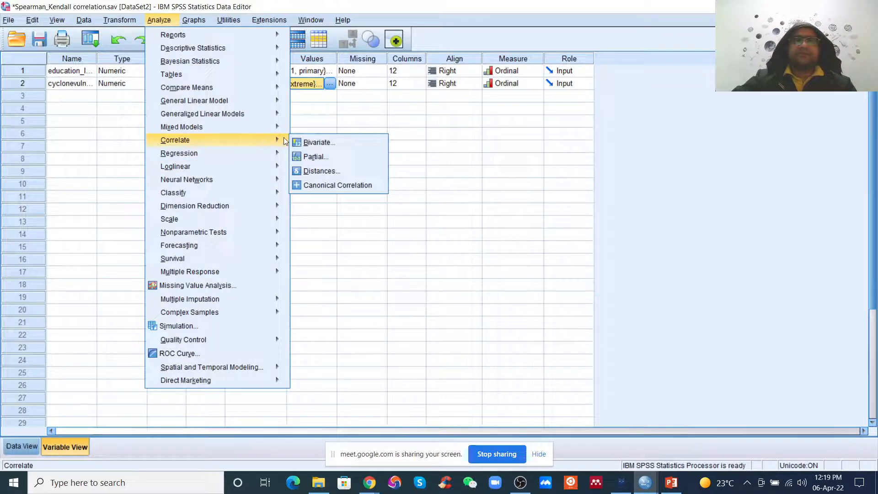
{"action": "left_click", "coordinate": [311, 143]}
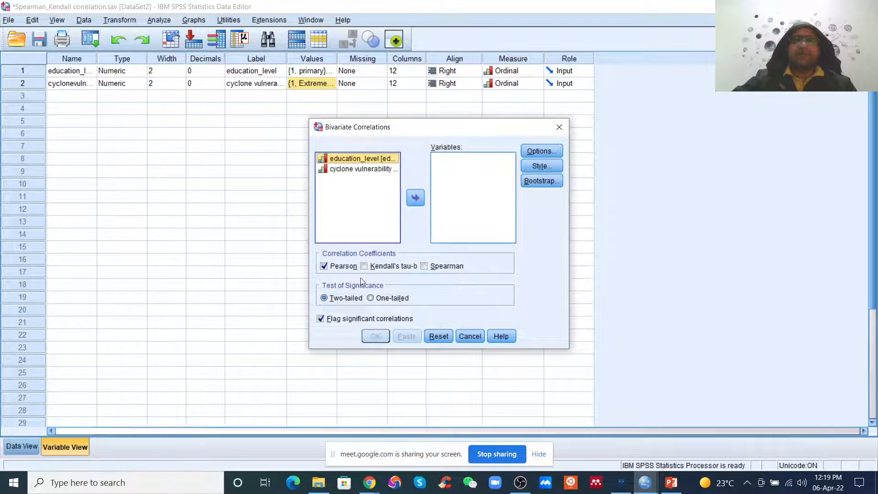
{"action": "left_click", "coordinate": [324, 266]}
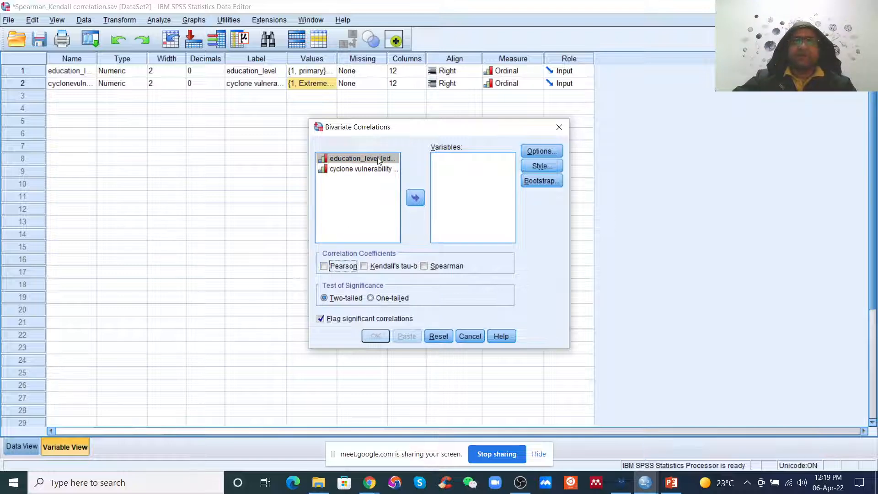
{"action": "left_click", "coordinate": [366, 169]}
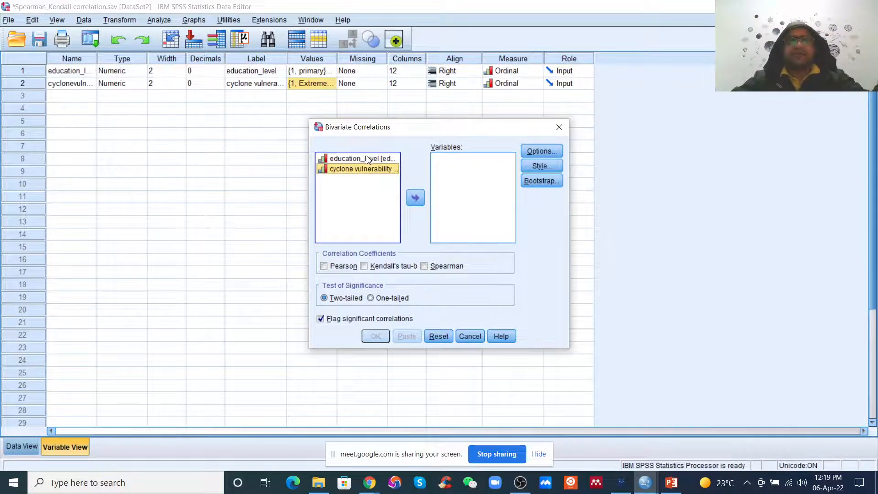
{"action": "left_click", "coordinate": [370, 159], "text": "shift"}
{"action": "left_click", "coordinate": [416, 196]}
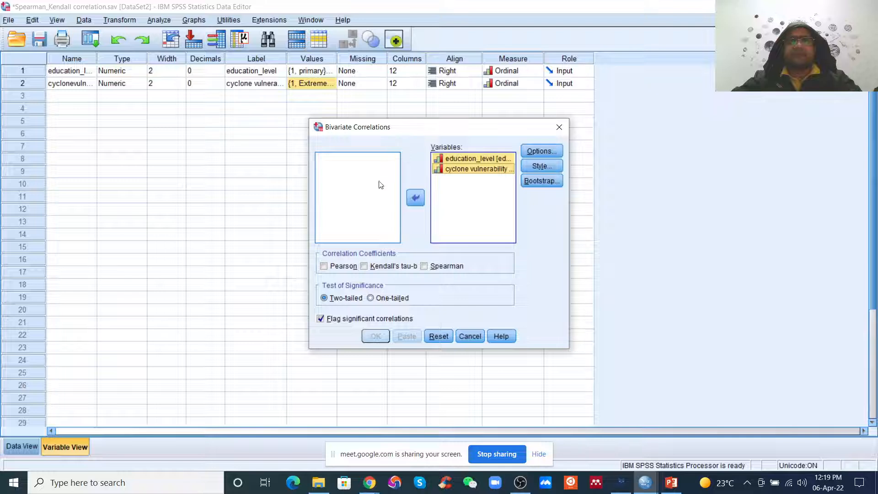
Step: Select Kendall's tau-b and Spearman as the correlation coefficients and run the two-tailed bivariate correlation
{"action": "left_click", "coordinate": [365, 267]}
{"action": "left_click", "coordinate": [424, 266]}
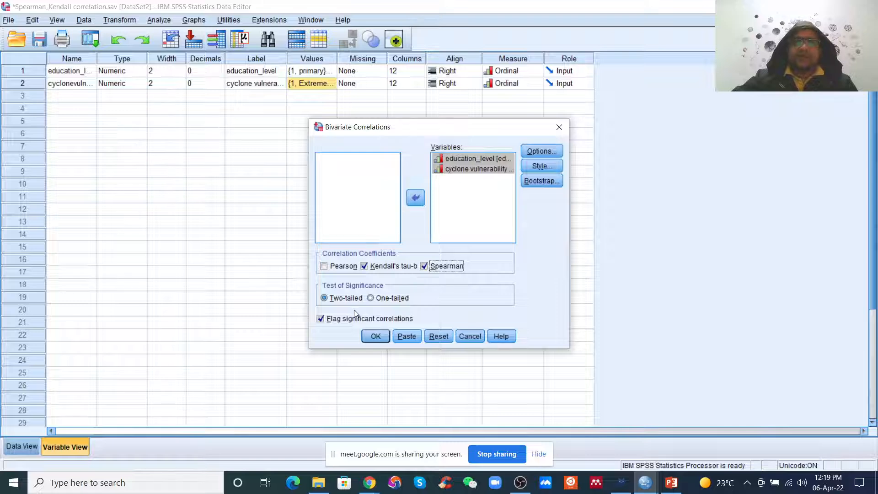
{"action": "left_click", "coordinate": [375, 335]}
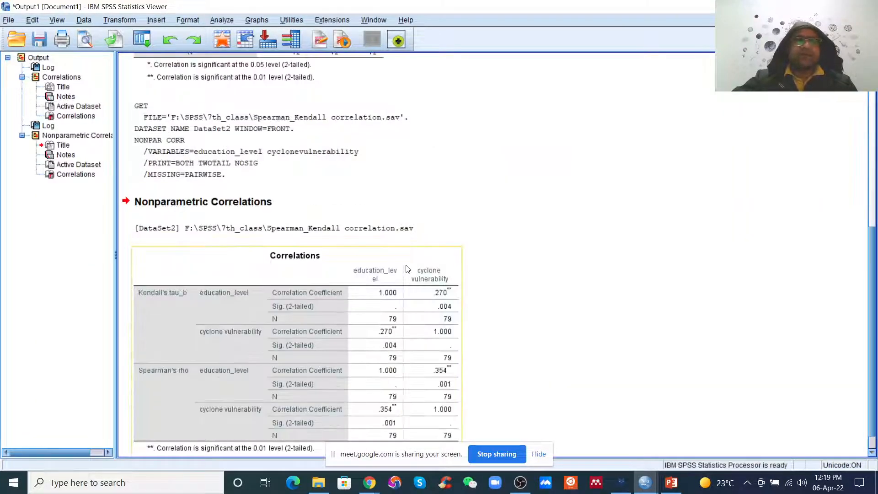
Step: Compare the Kendall's tau-b and Spearman's rho table for education_level and cyclone vulnerability with the earlier Pearson correlation matrix in the output
{"action": "scroll", "coordinate": [408, 269], "scroll_direction": "up", "scroll_amount": 7}
{"action": "scroll", "coordinate": [408, 269], "scroll_direction": "down", "scroll_amount": 3}
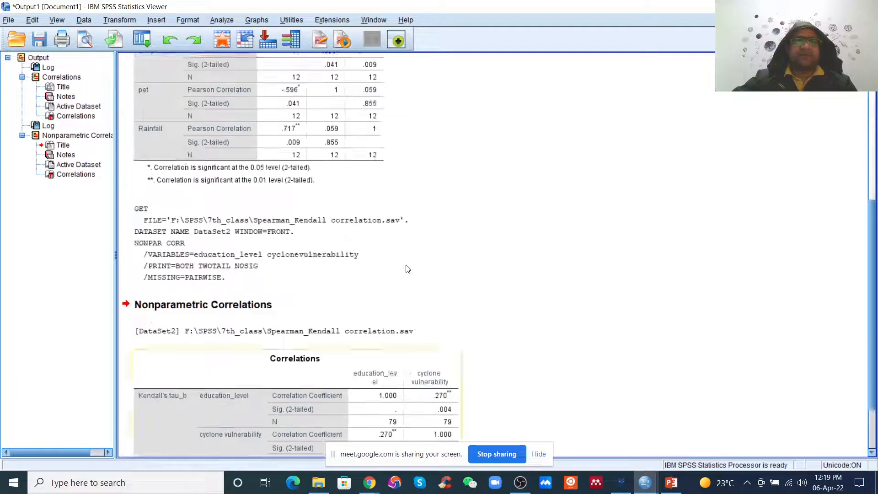
{"action": "scroll", "coordinate": [408, 269], "scroll_direction": "up", "scroll_amount": 5}
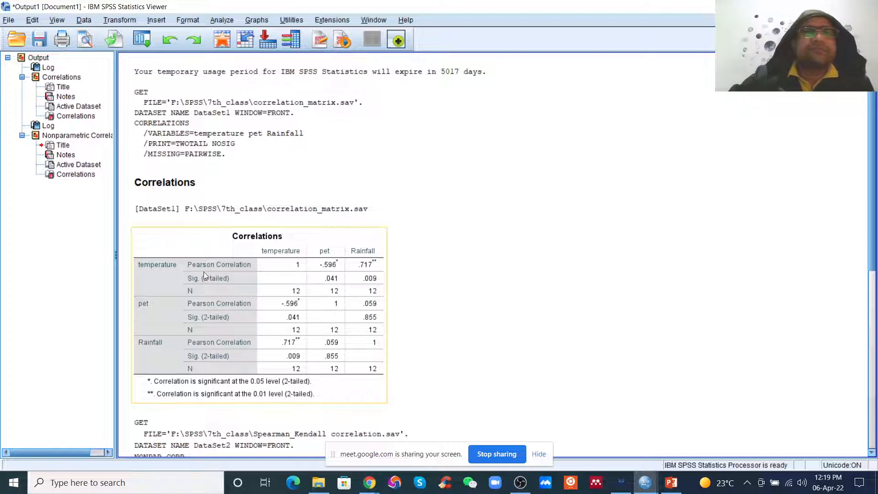
{"action": "scroll", "coordinate": [204, 275], "scroll_direction": "down", "scroll_amount": 6}
{"action": "scroll", "coordinate": [202, 238], "scroll_direction": "up", "scroll_amount": 5}
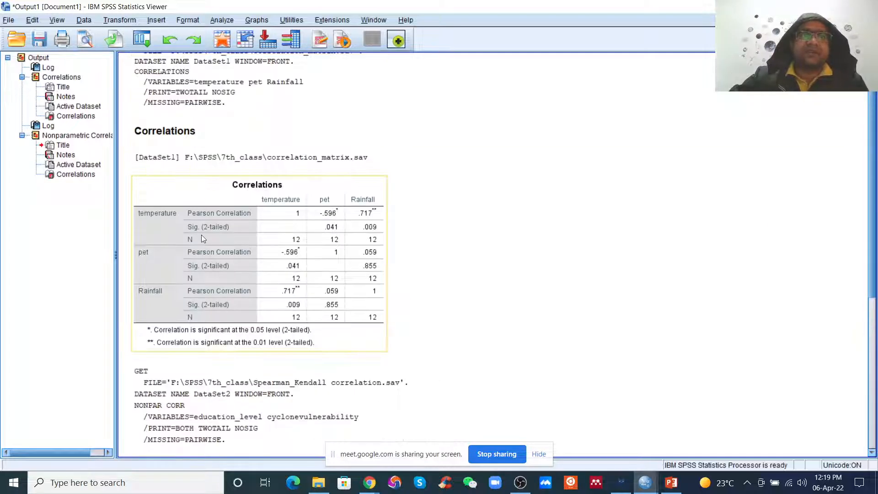
{"action": "scroll", "coordinate": [203, 238], "scroll_direction": "down", "scroll_amount": 5}
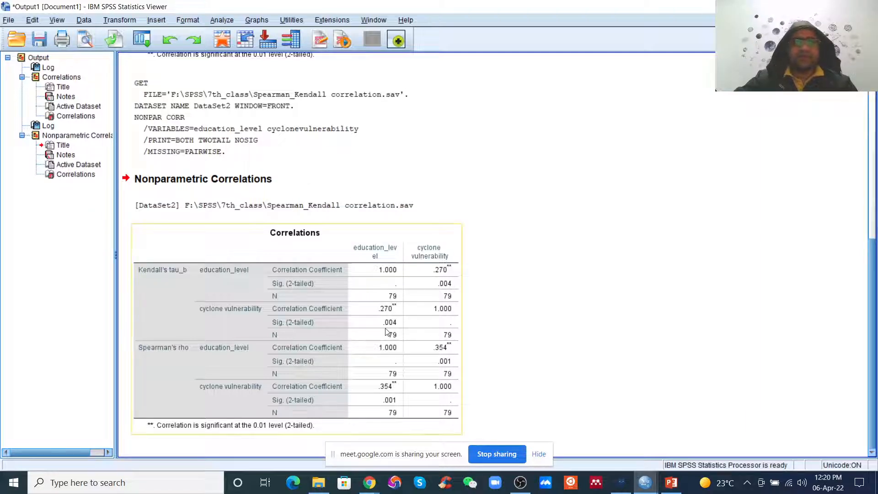
{"action": "scroll", "coordinate": [387, 332], "scroll_direction": "up", "scroll_amount": 2}
{"action": "scroll", "coordinate": [386, 332], "scroll_direction": "up", "scroll_amount": 10}
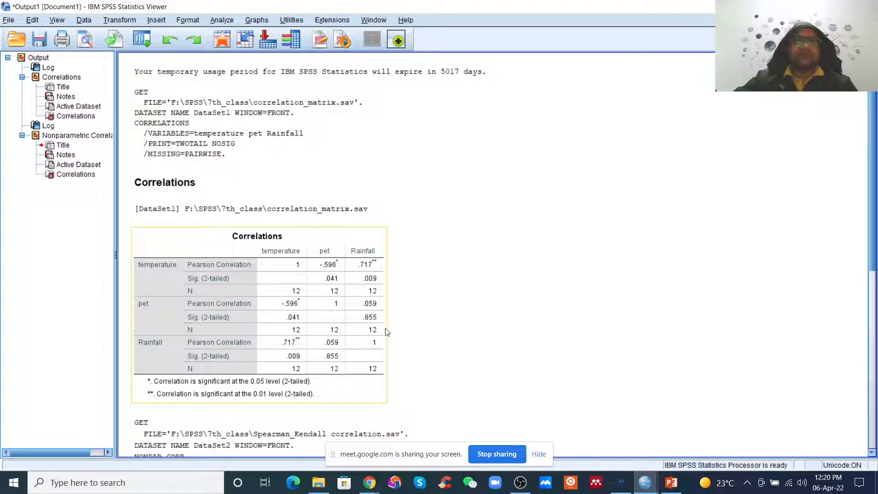
{"action": "scroll", "coordinate": [387, 331], "scroll_direction": "down", "scroll_amount": 12}
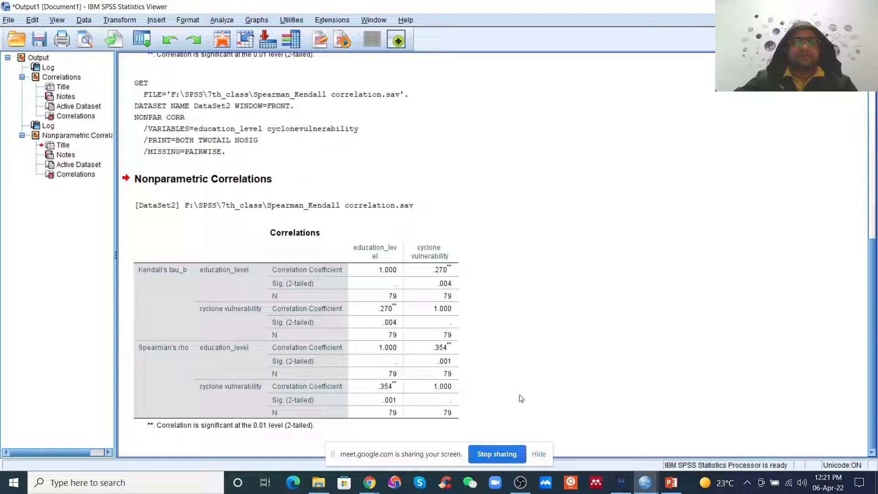
Step: Stop sharing the screen and switch to the Google Meet call in Chrome
{"action": "left_click", "coordinate": [496, 455]}
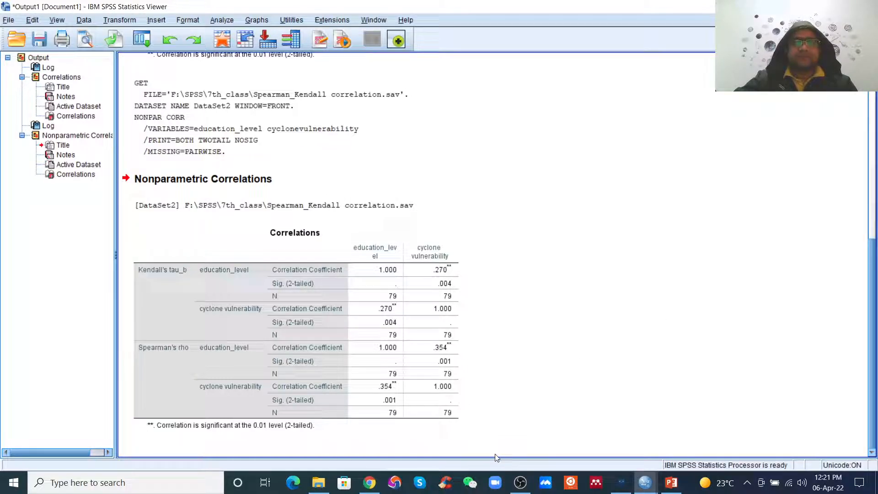
{"action": "left_click", "coordinate": [370, 483]}
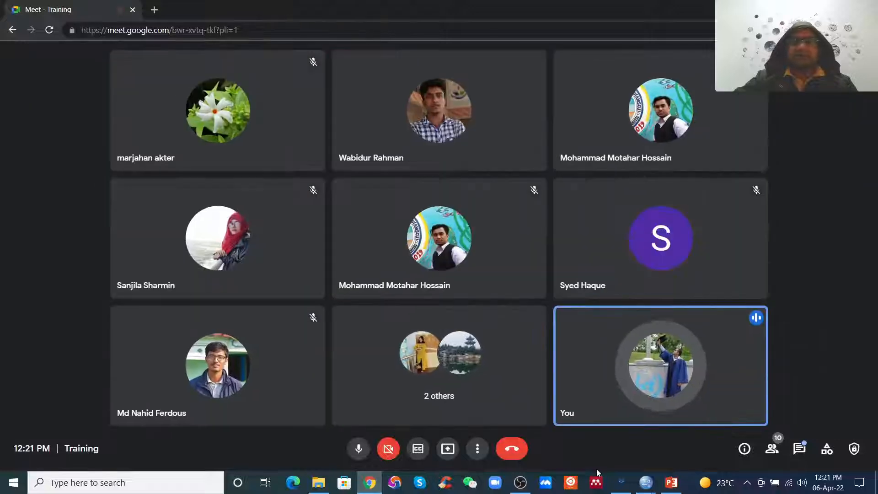
{"action": "mouse_move", "coordinate": [519, 483]}
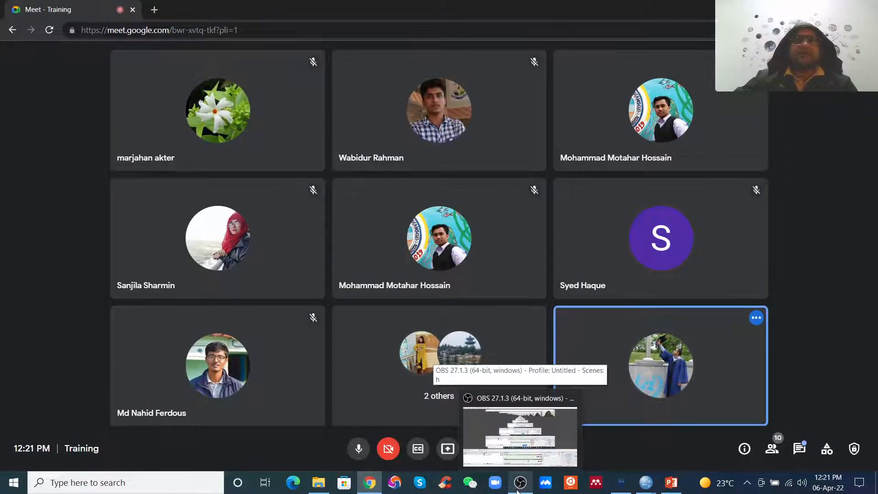
{"action": "left_click", "coordinate": [518, 489]}
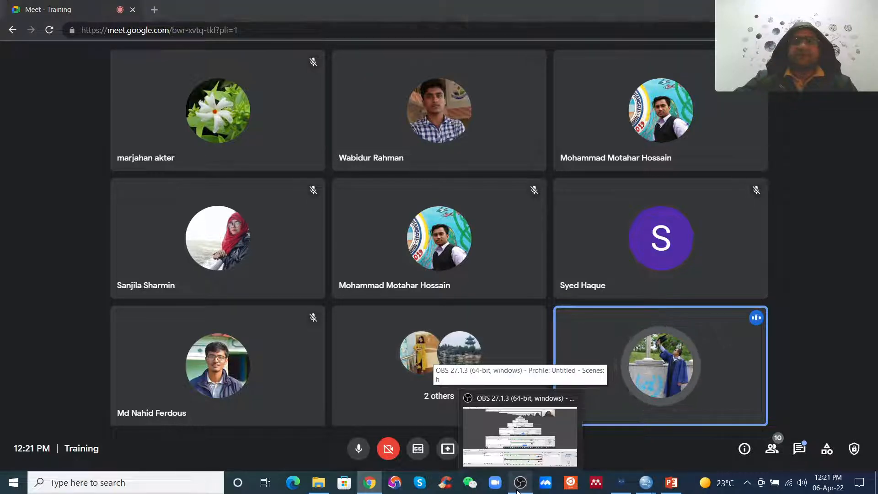